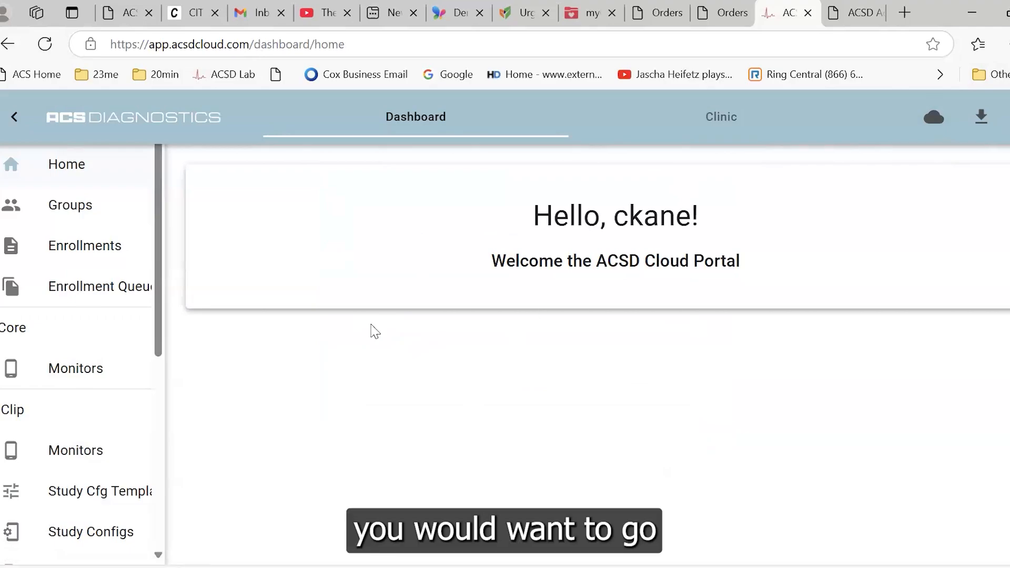
- Open the clinic's patient list and activate its search
click(48, 207)
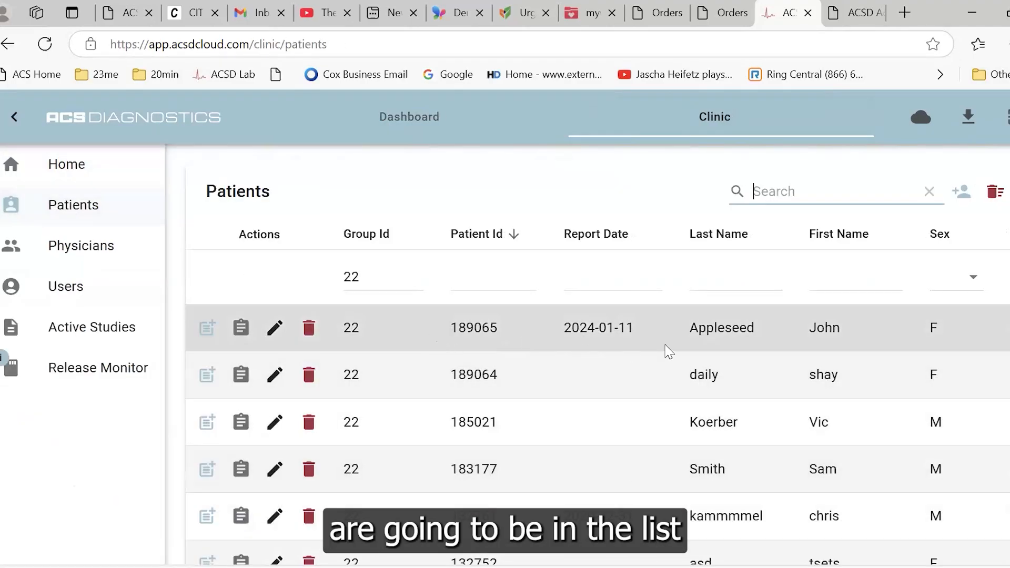
click(777, 197)
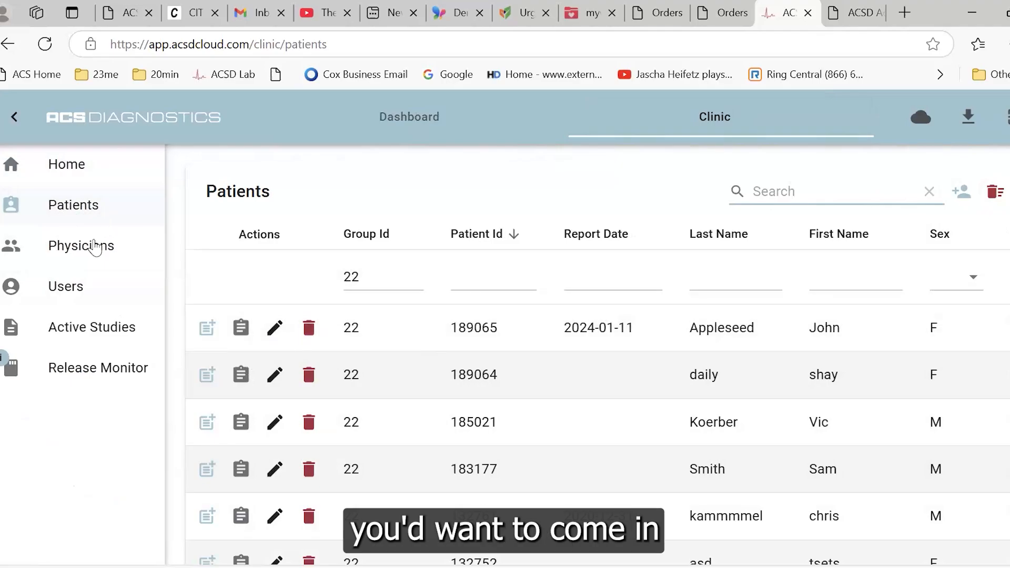
- View the clinic's physician list and the blank new-physician form, closing the form without adding anyone
click(60, 251)
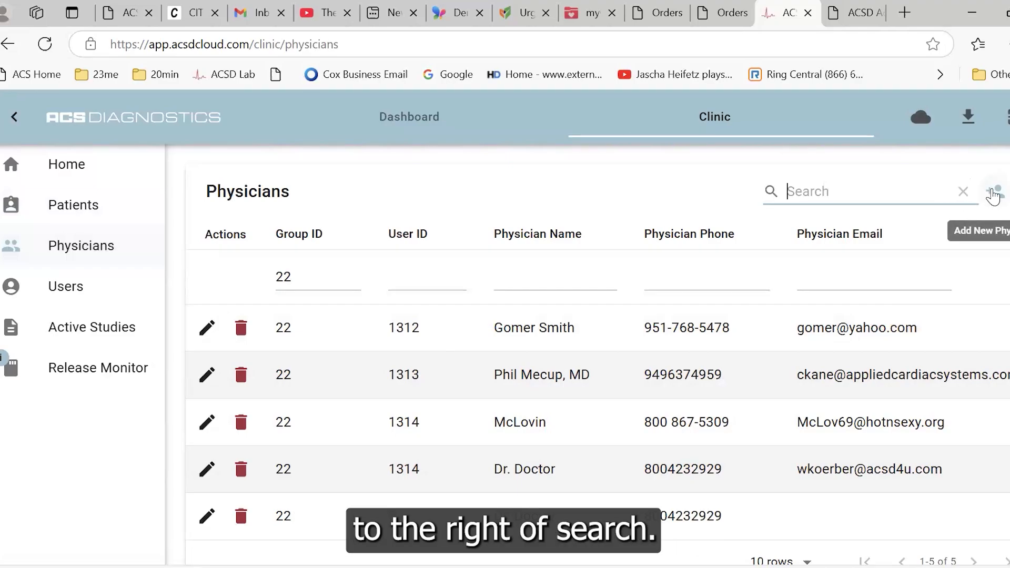
click(996, 194)
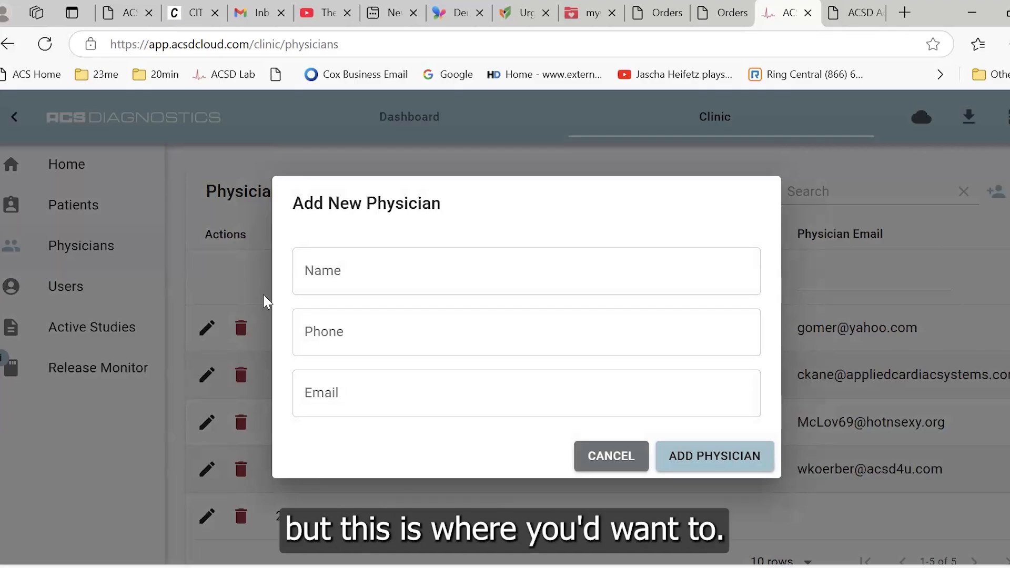
click(629, 459)
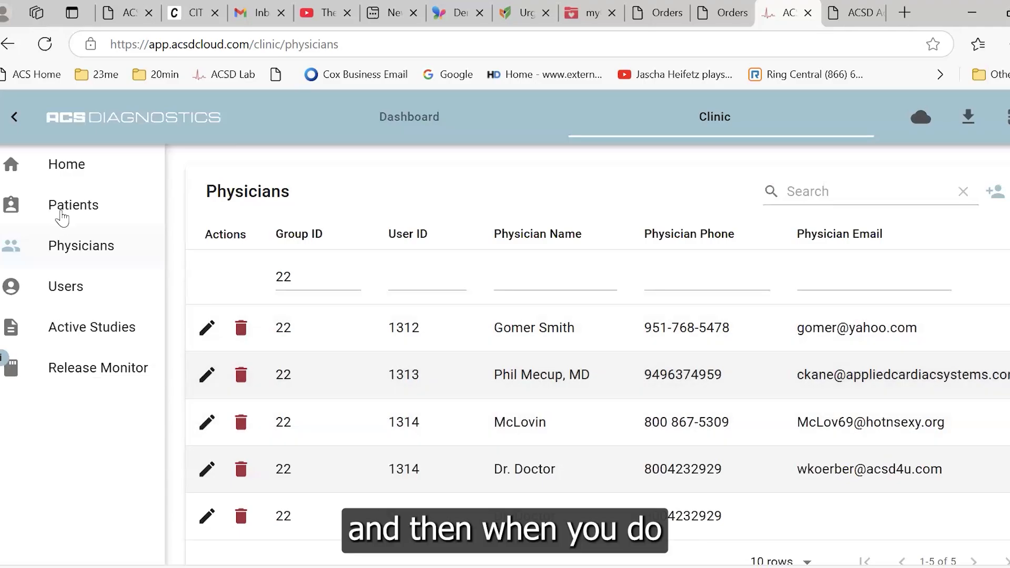
- Return to the patient list, review the new-patient form from the personal details to the notes, and cancel it
click(55, 216)
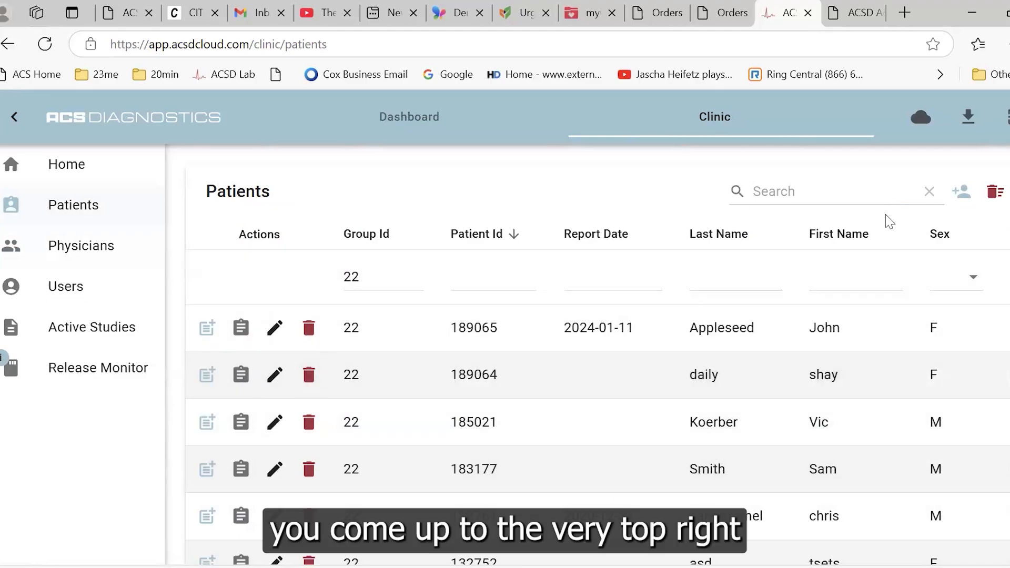
click(963, 193)
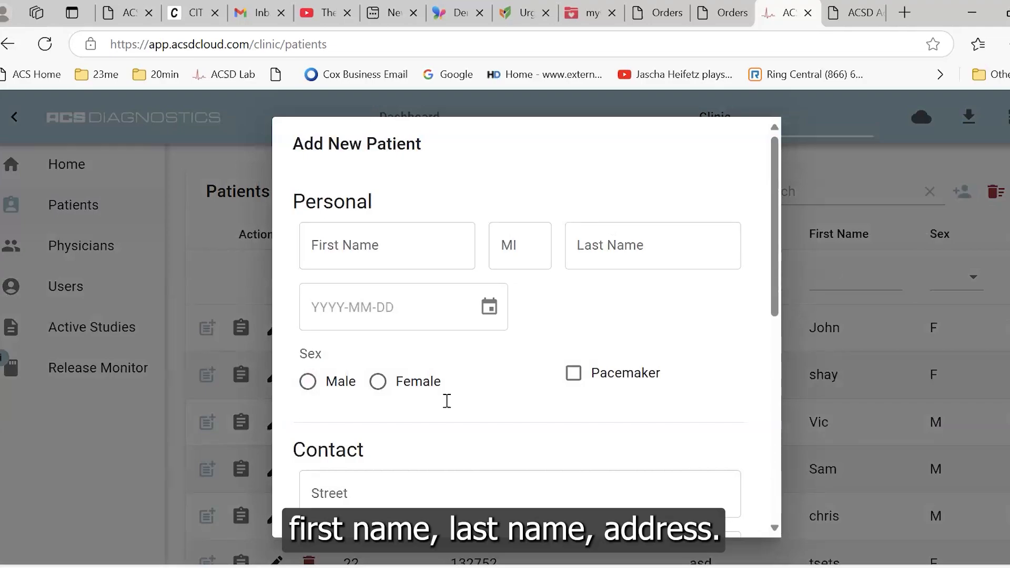
scroll(447, 401, down, 2)
click(315, 221)
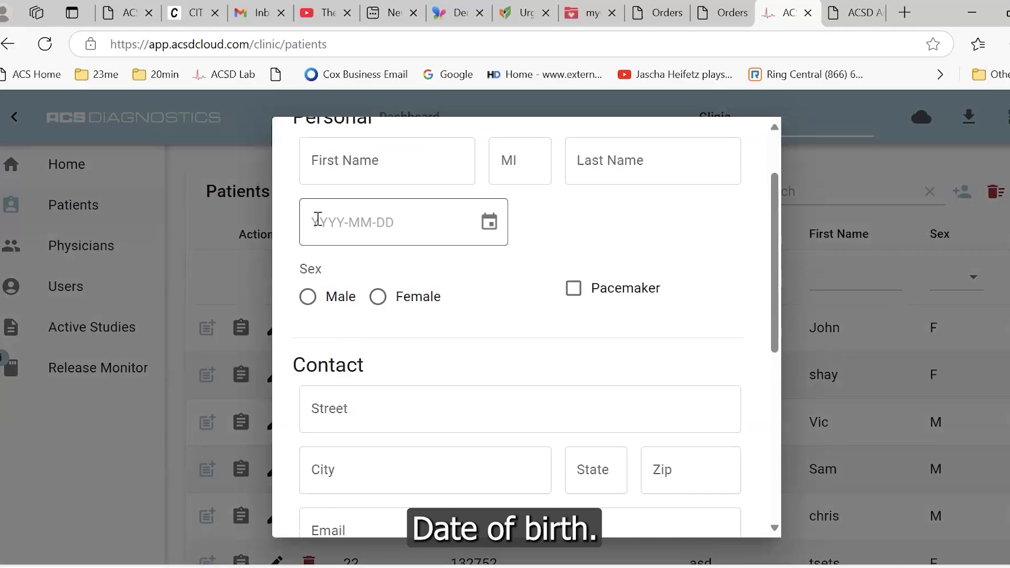
click(312, 223)
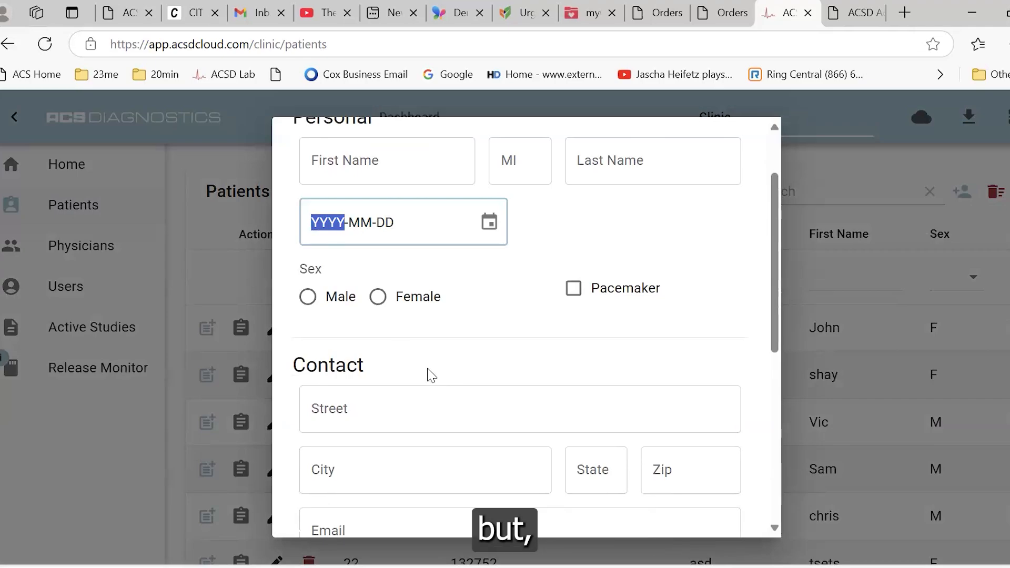
scroll(431, 376, down, 1)
scroll(432, 375, down, 1)
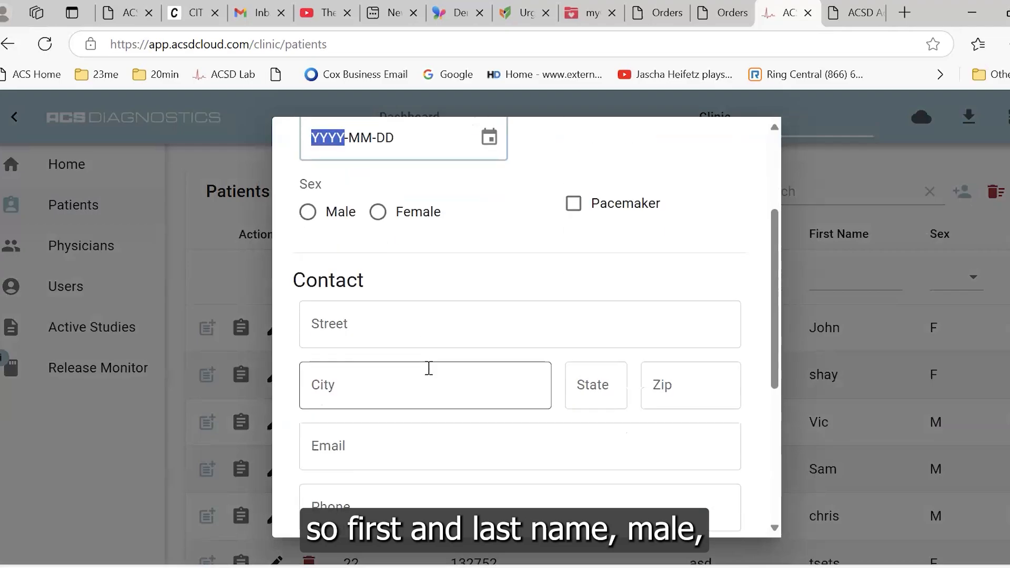
scroll(431, 375, down, 3)
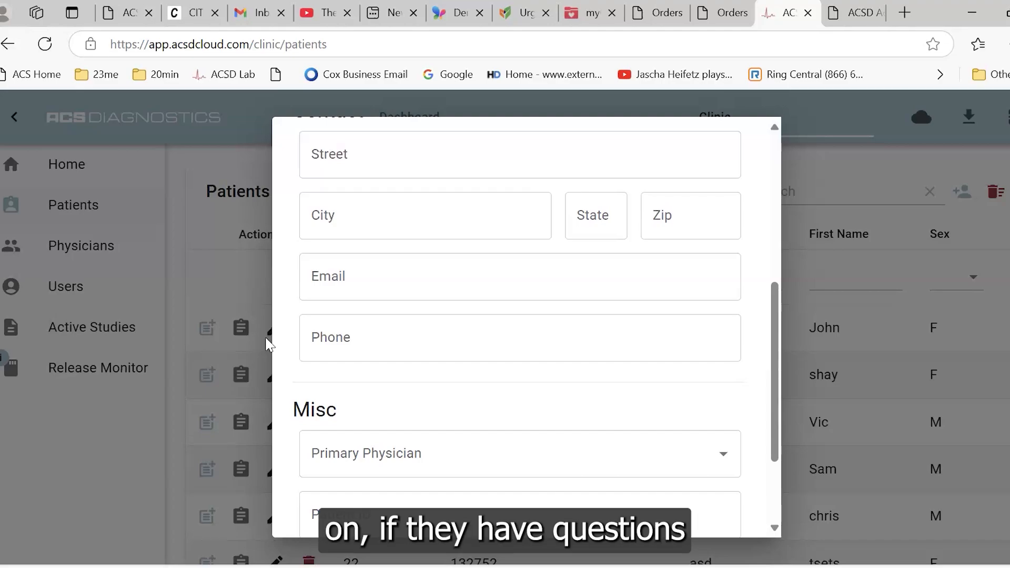
scroll(314, 374, down, 2)
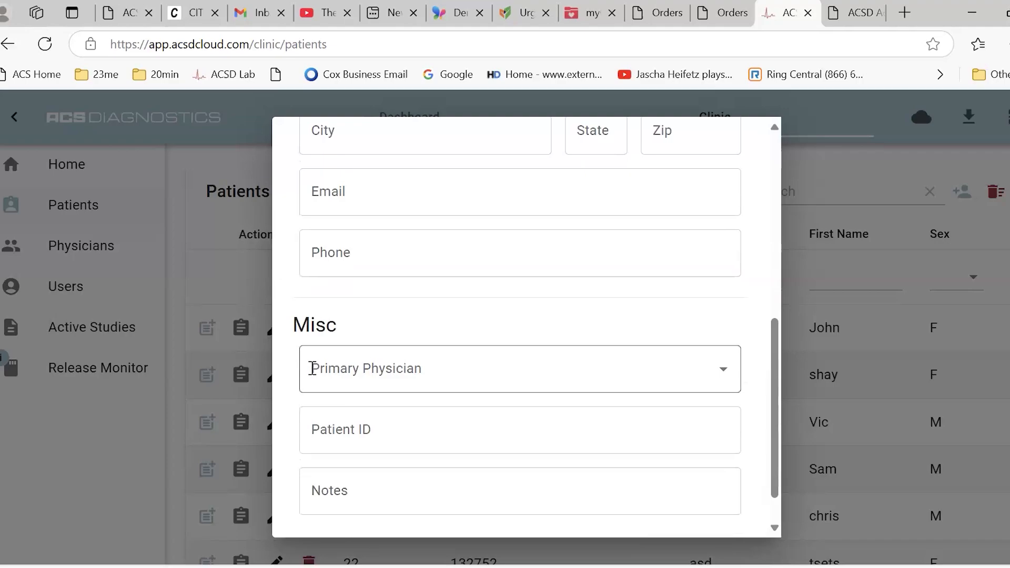
scroll(313, 369, down, 1)
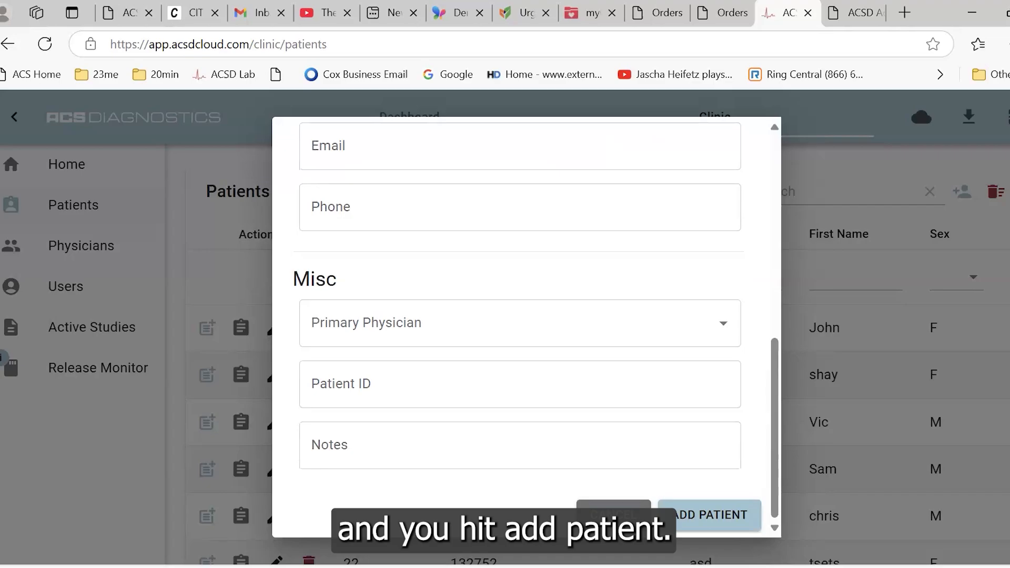
click(614, 516)
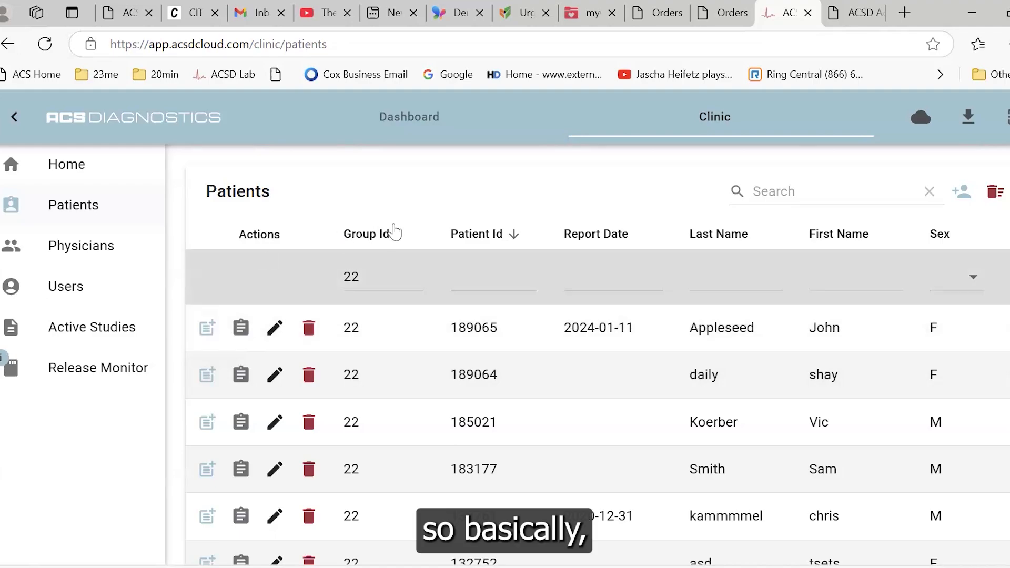
- Reopen the new-patient form, look over its contact and miscellaneous fields, and close it without adding a patient
click(68, 215)
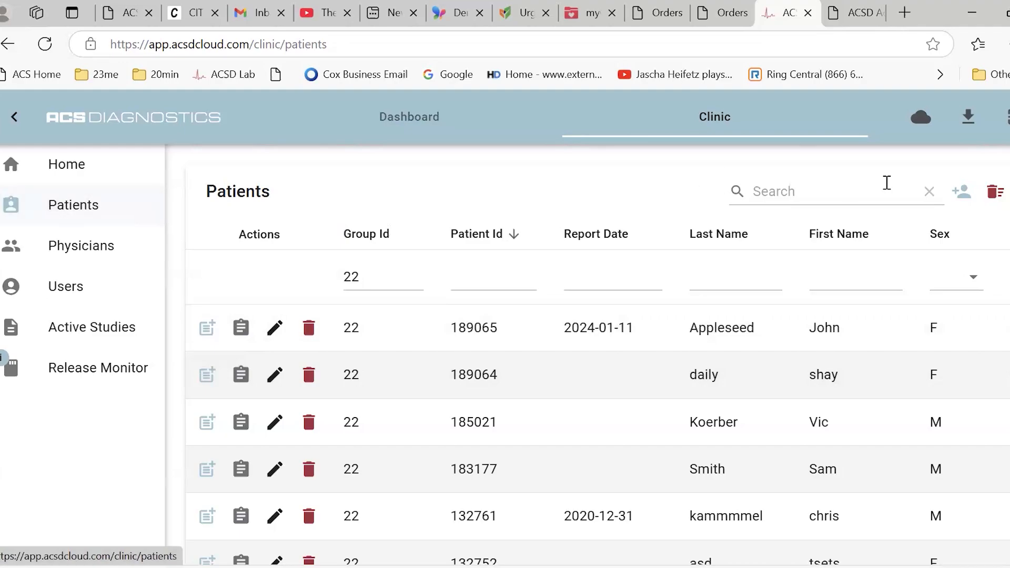
click(963, 195)
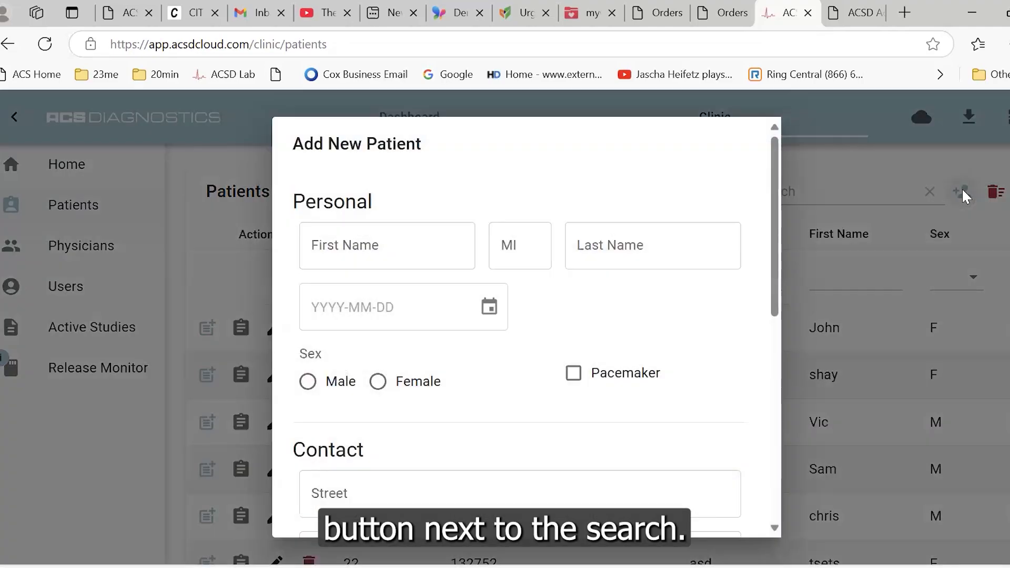
scroll(425, 282, down, 8)
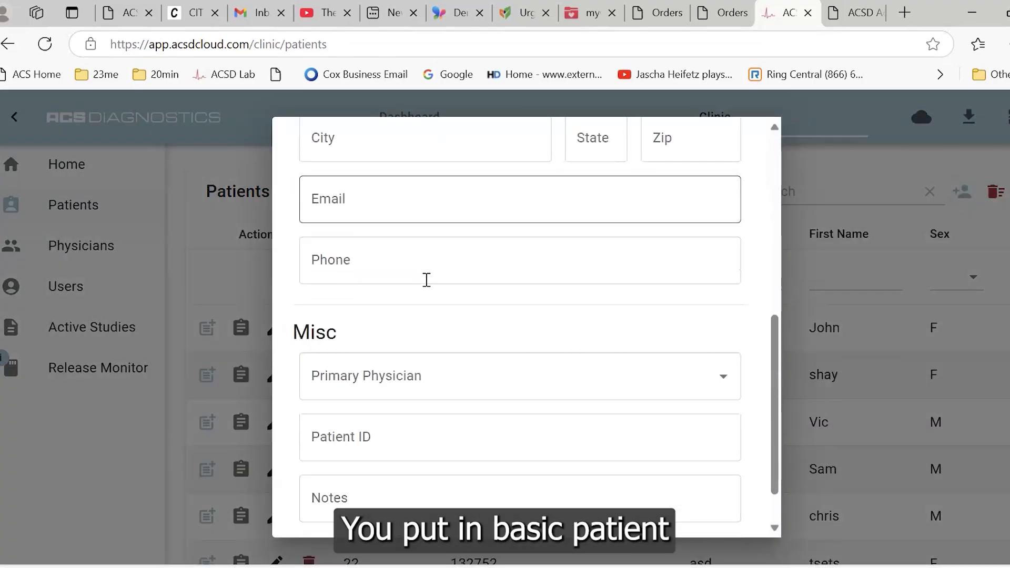
scroll(427, 280, down, 1)
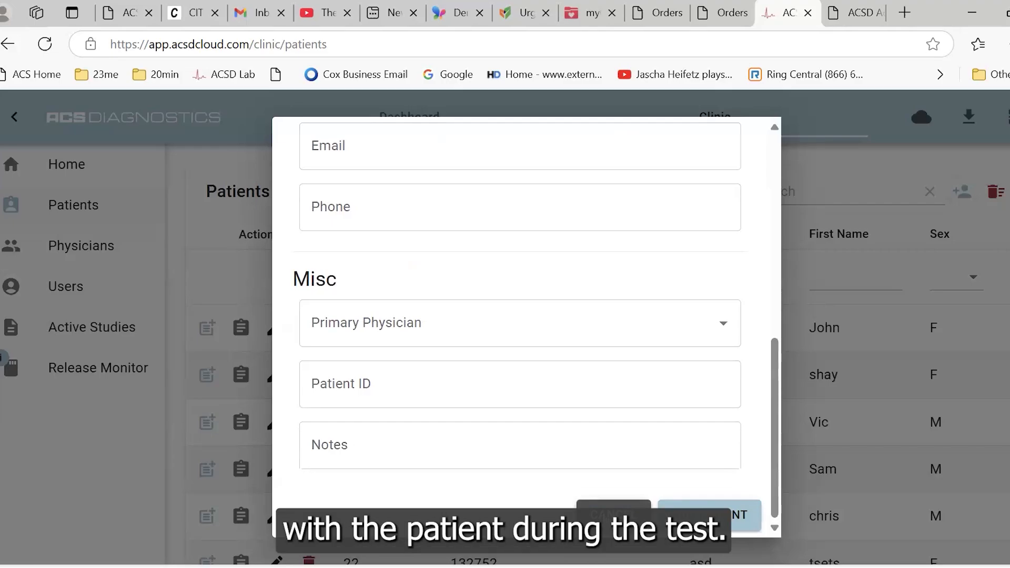
click(605, 513)
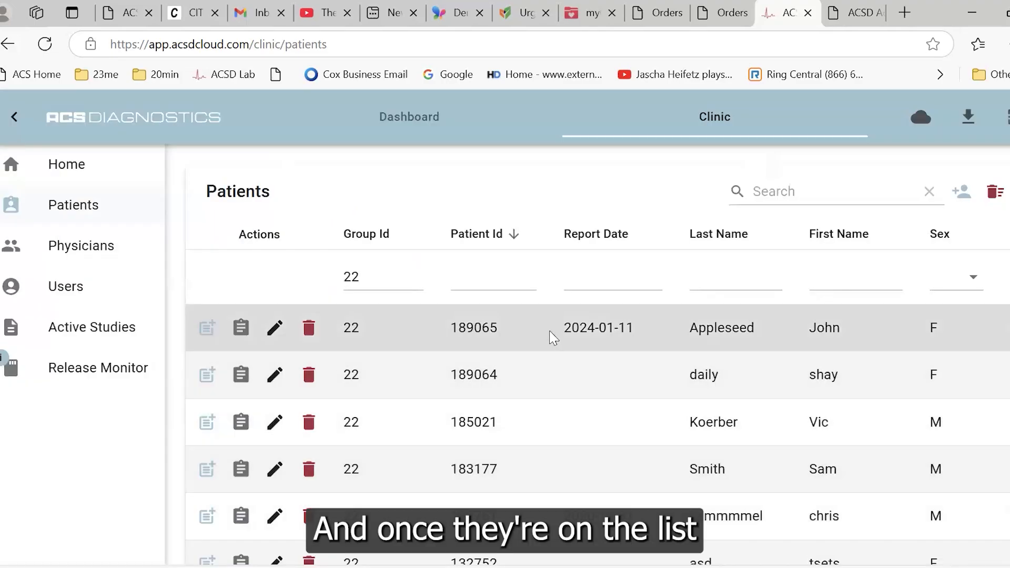
- Start a study enrollment for the first patient in the list with MCT as the test type
click(207, 332)
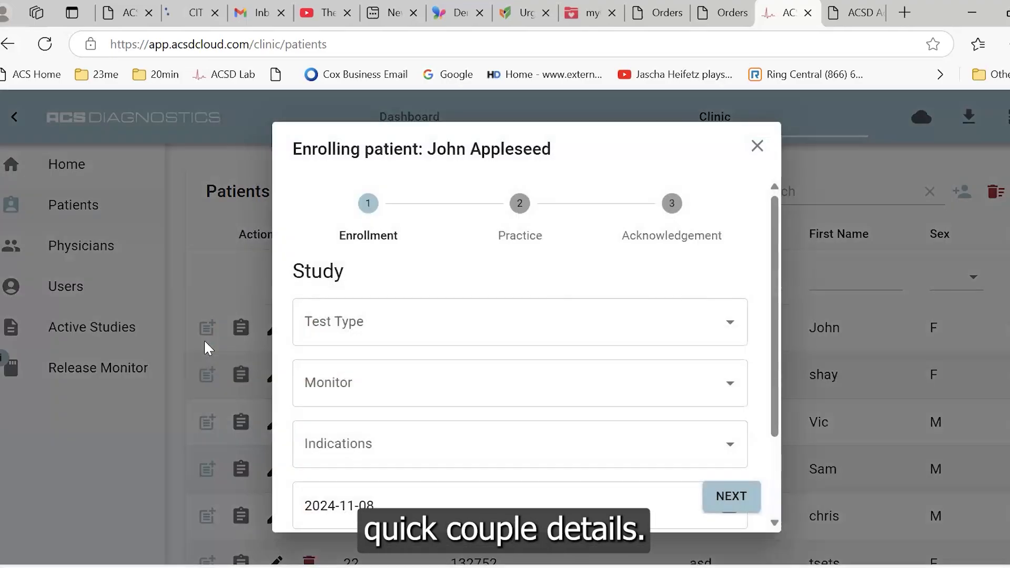
click(730, 321)
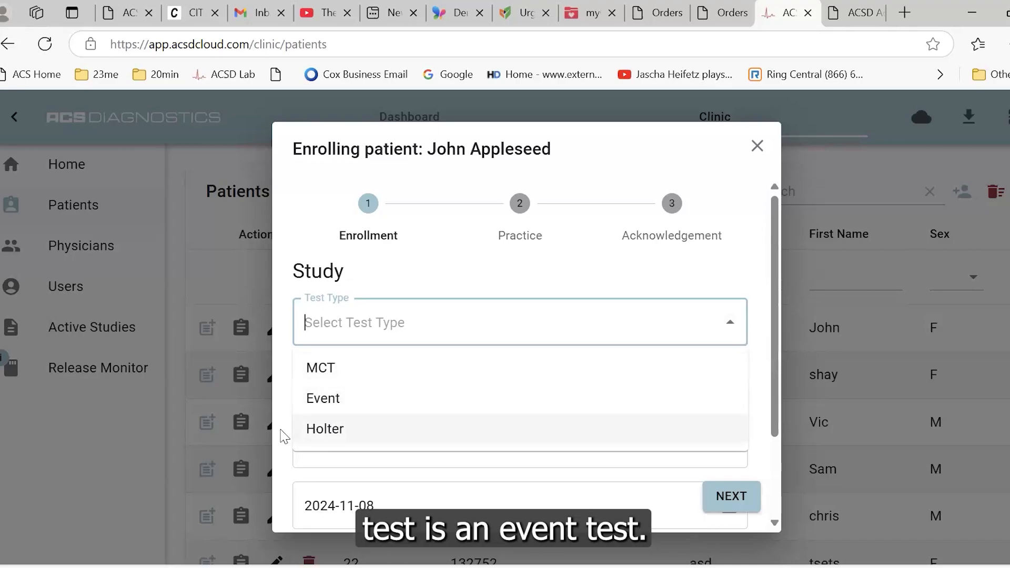
click(352, 364)
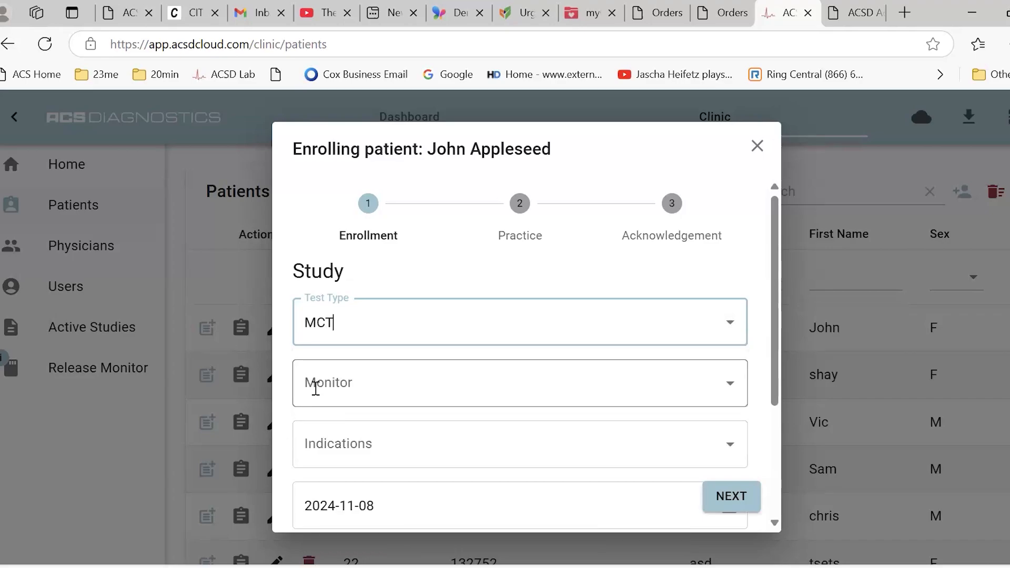
- Check the monitor choices and the list of indications without selecting any
click(731, 385)
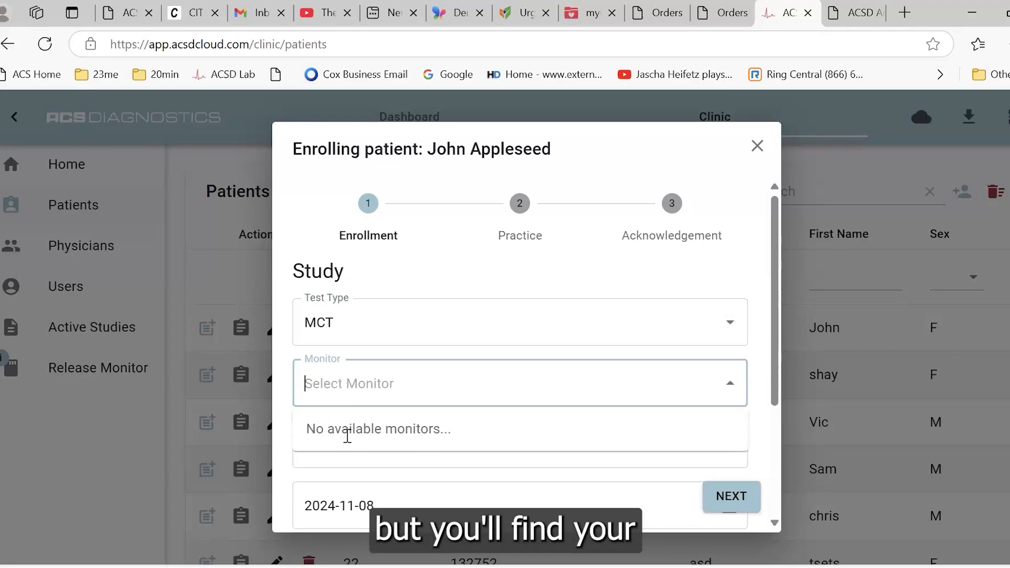
click(484, 506)
click(376, 449)
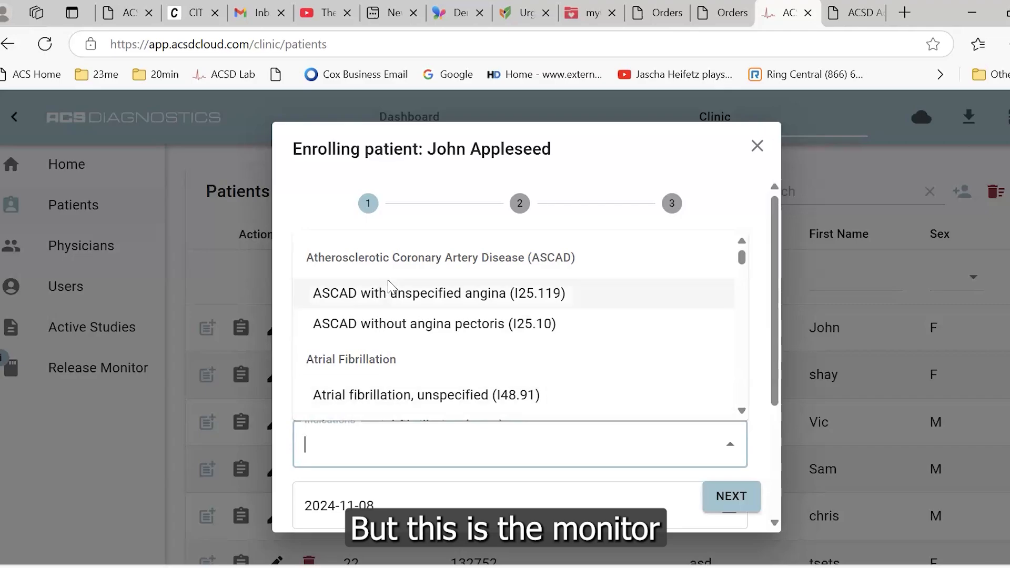
click(711, 184)
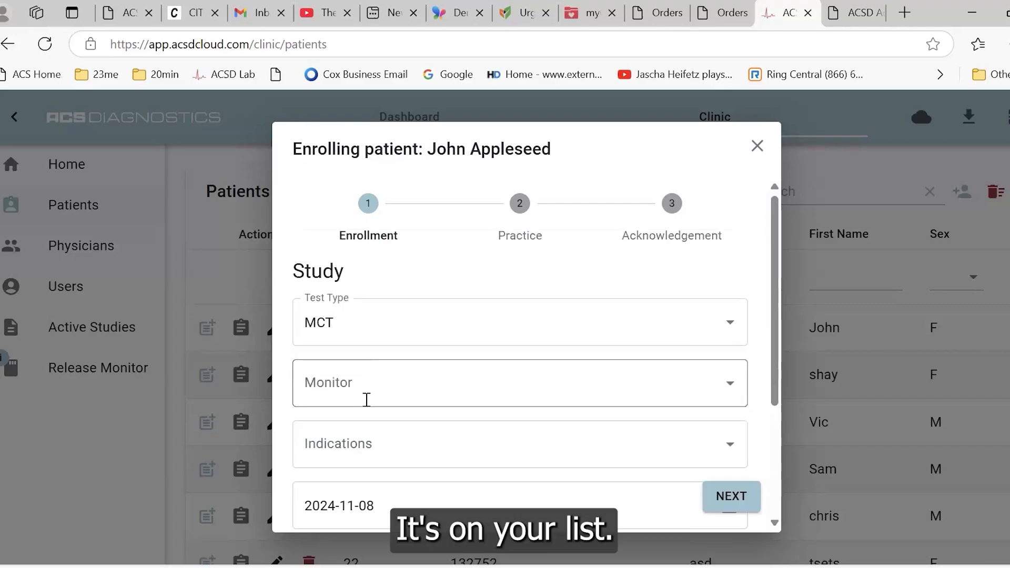
- Add Bradycardia, unspecified (R00.1) as the study's indication
click(305, 446)
scroll(532, 334, down, 5)
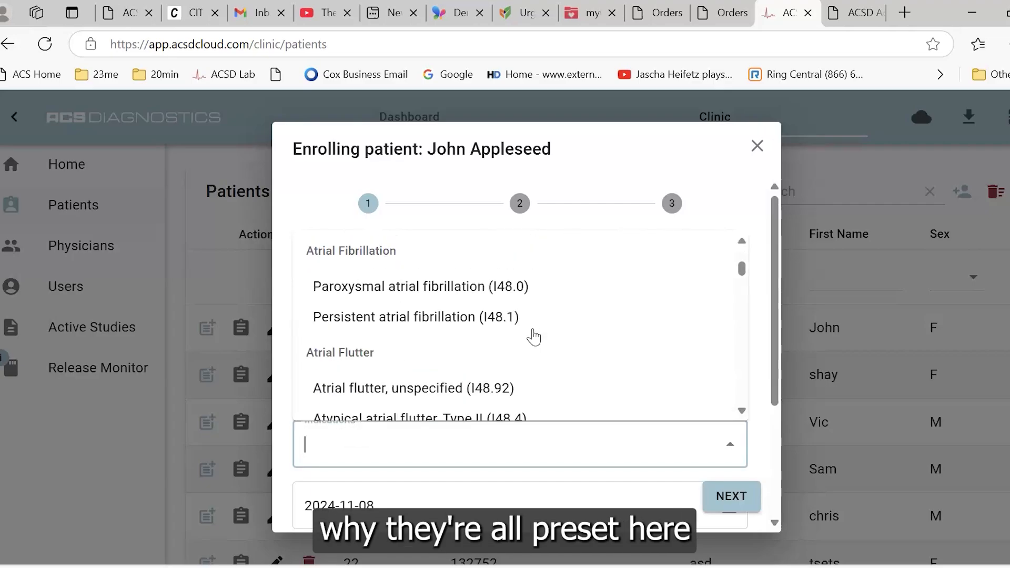
scroll(533, 330, down, 5)
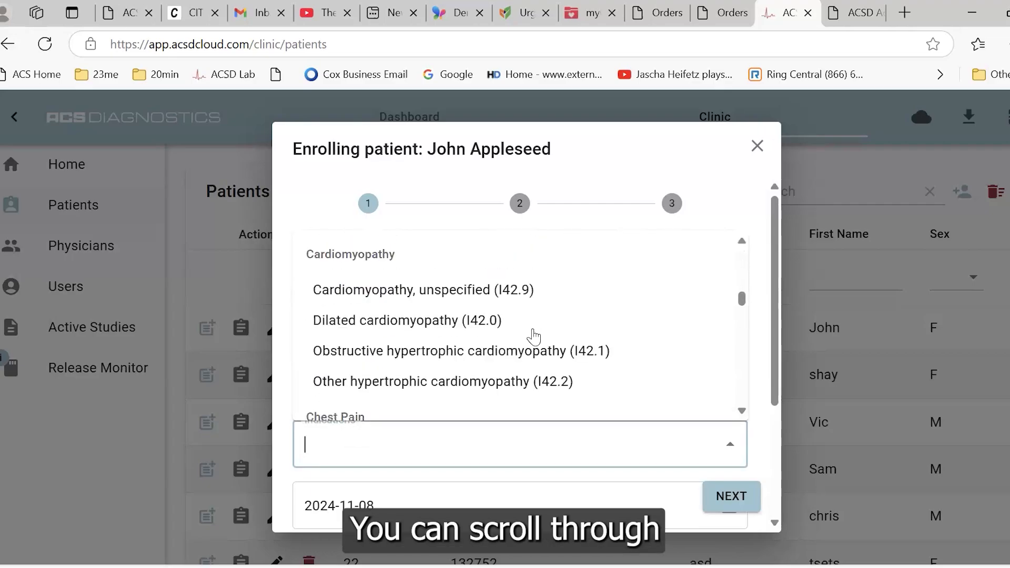
scroll(532, 334, down, 3)
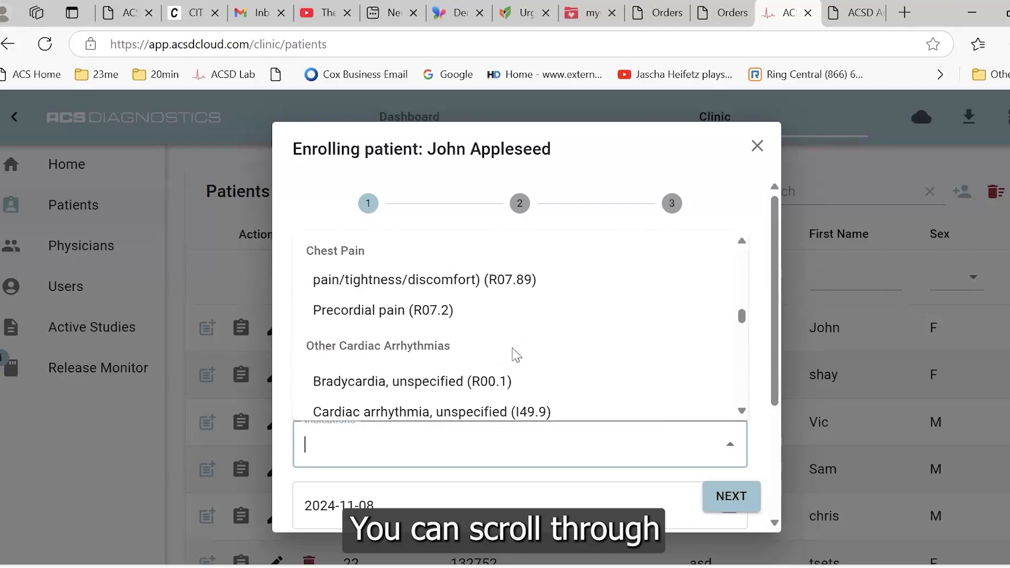
click(493, 391)
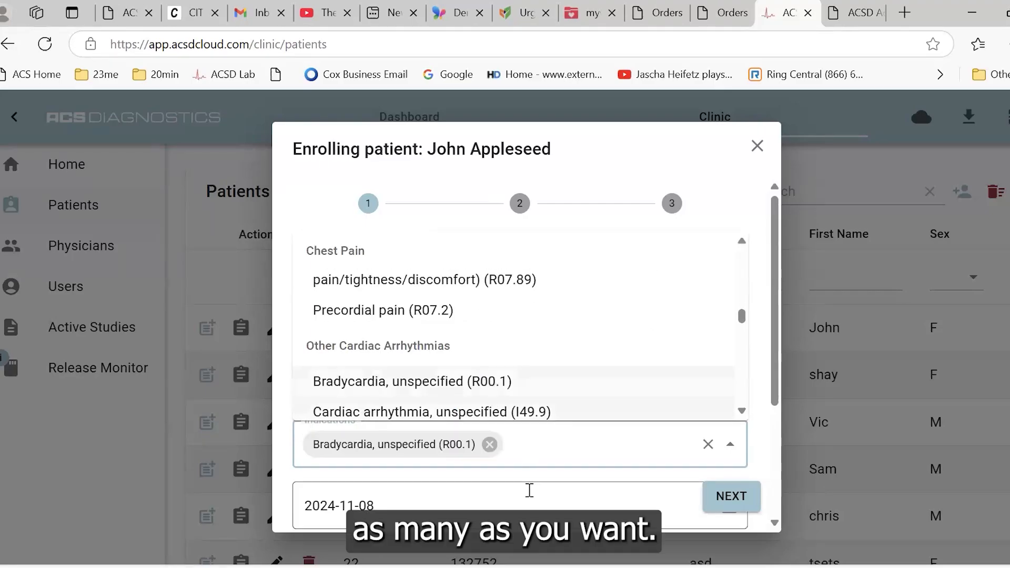
- Set the study duration to 7 days and look over the Covid 19 Symptoms and At Home Enrollment options
click(447, 506)
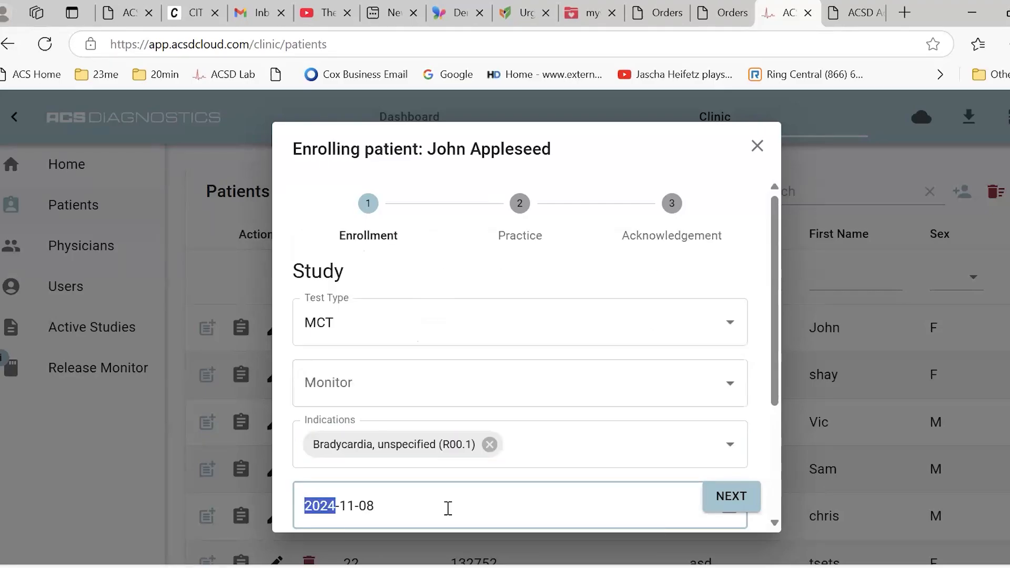
scroll(638, 423, down, 3)
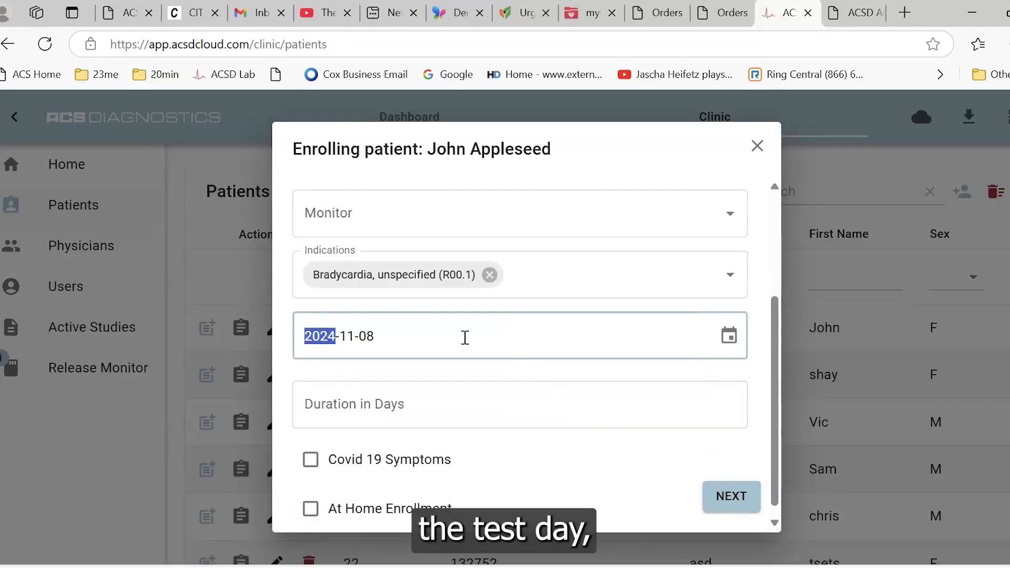
click(428, 410)
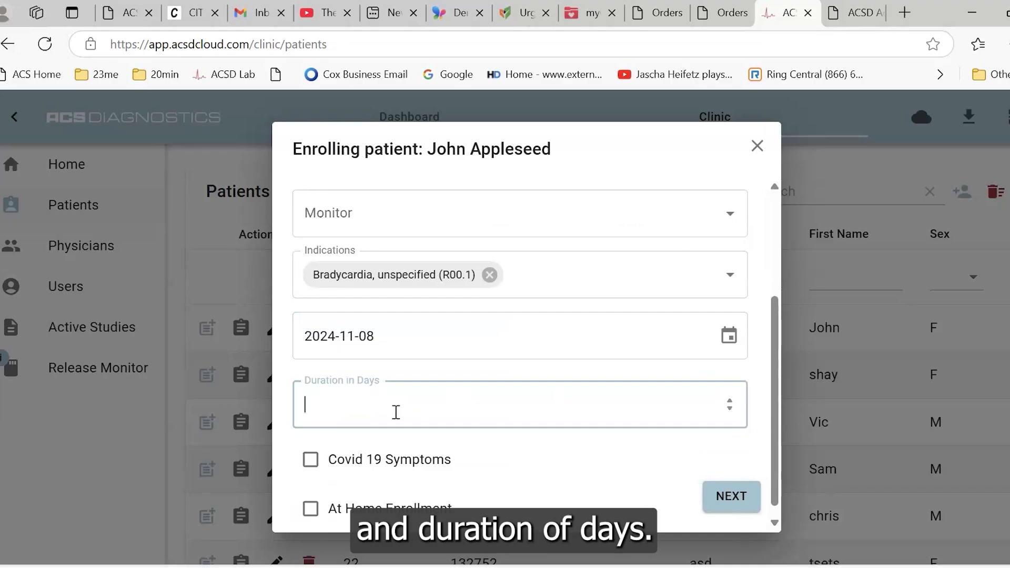
text(7)
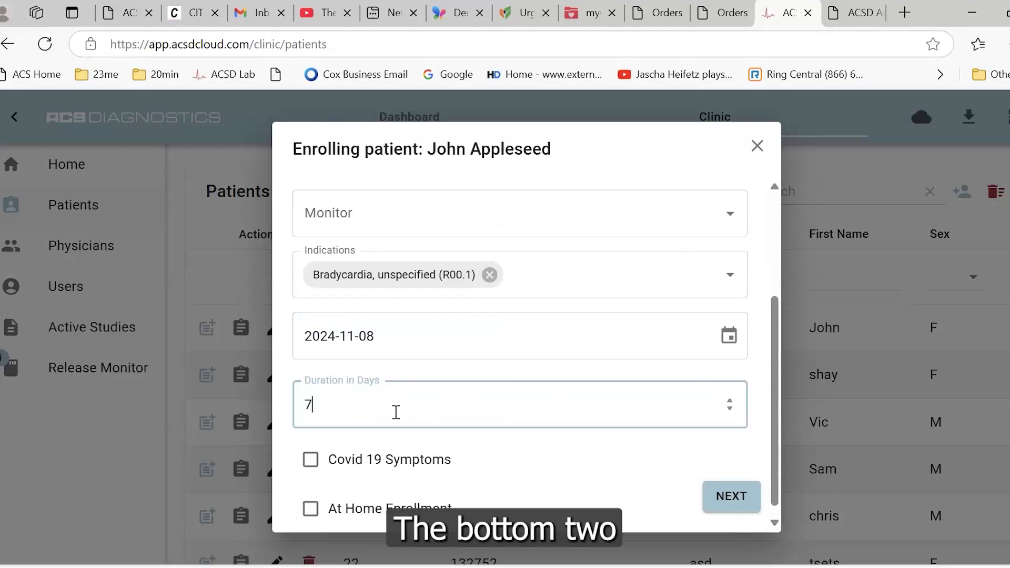
scroll(395, 413, down, 4)
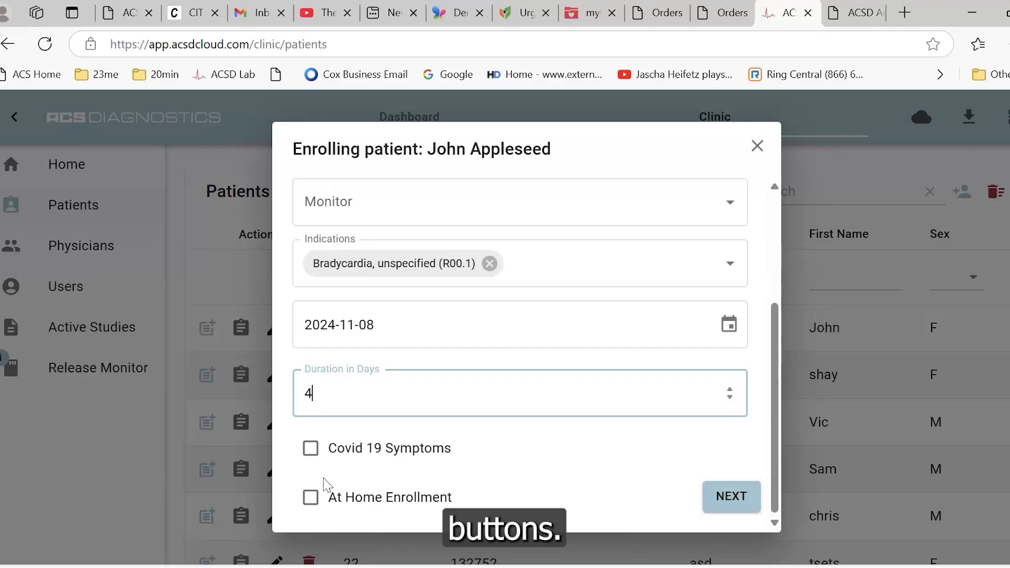
scroll(333, 310, up, 3)
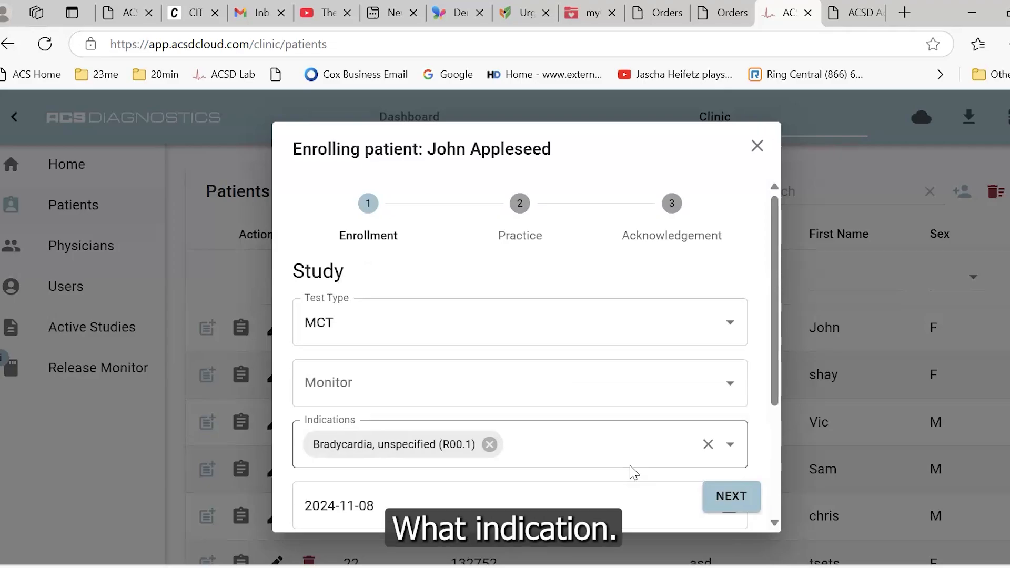
- Set the study duration to 4 days and change the study date to 2024-11-09
scroll(585, 453, down, 3)
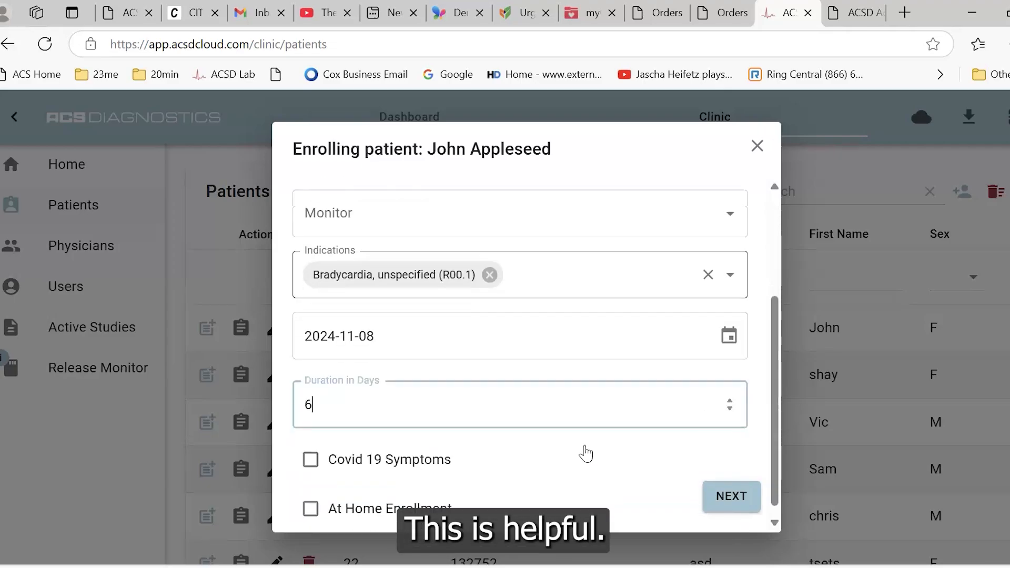
click(373, 407)
key(BackSpace)
text(4)
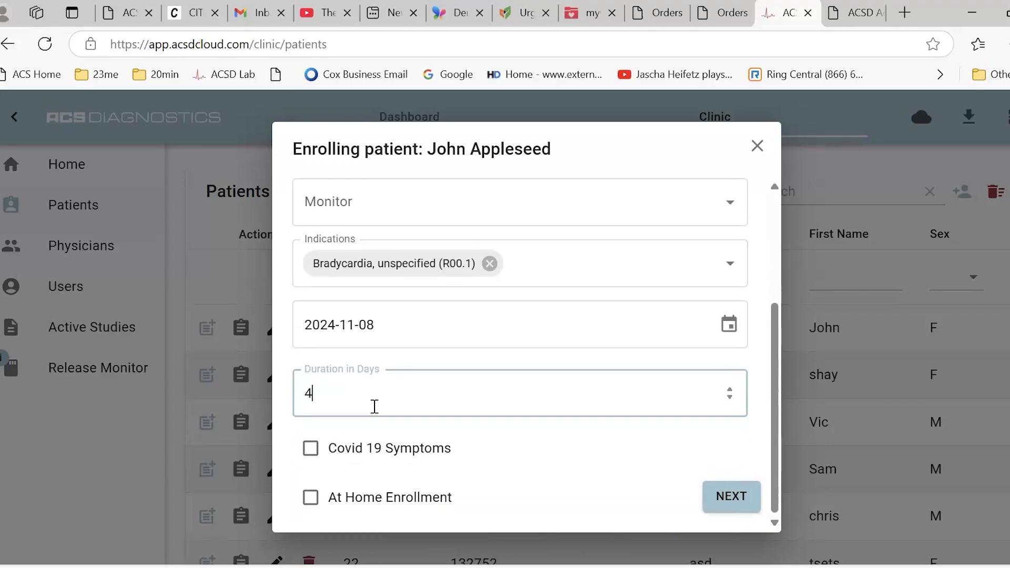
click(380, 324)
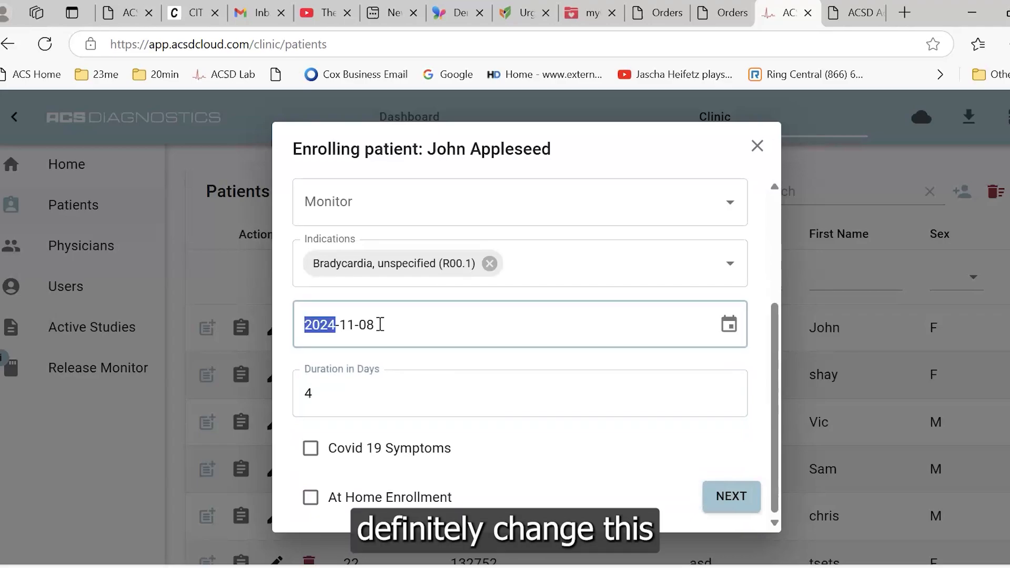
click(367, 325)
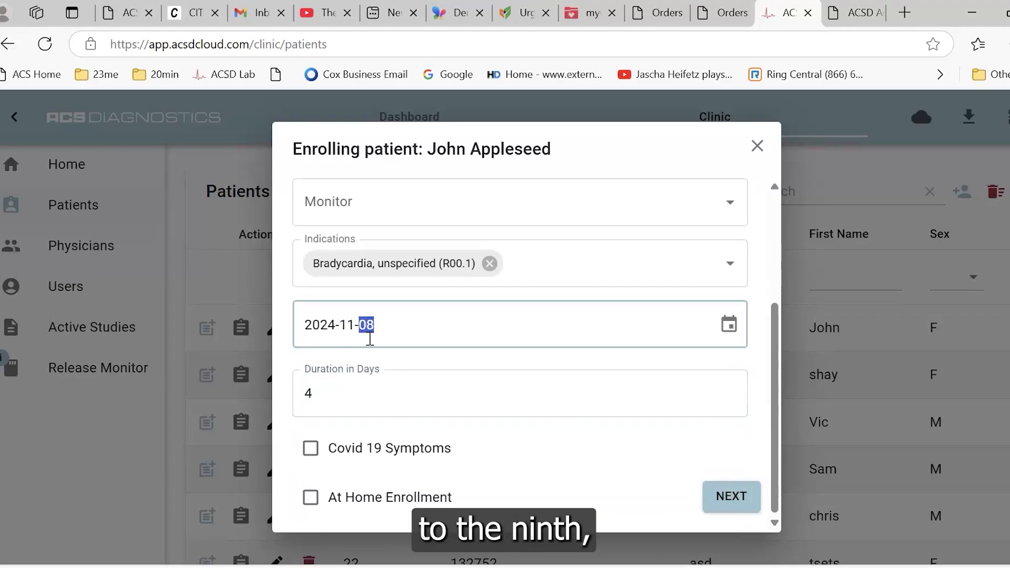
text(9)
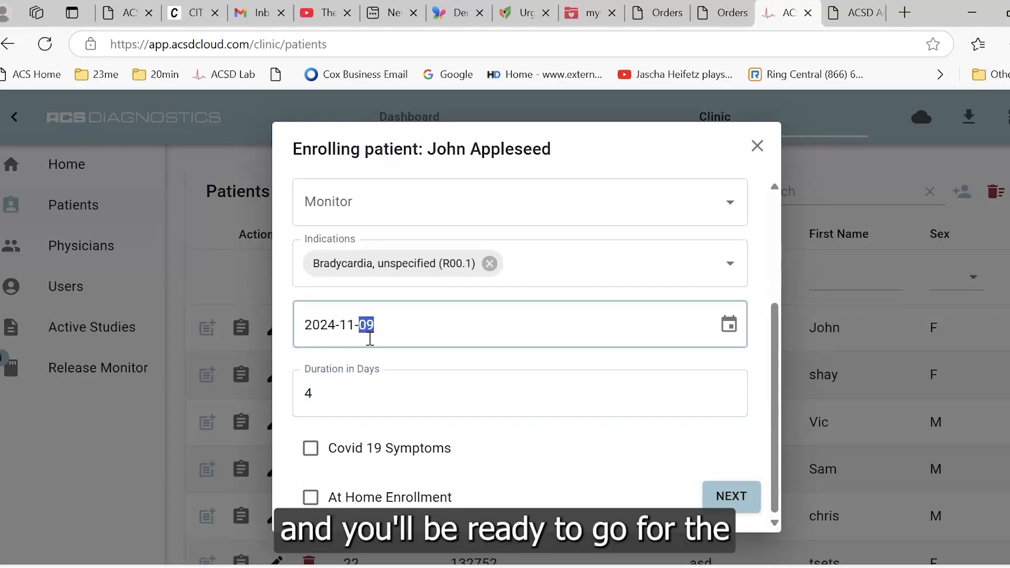
- Mark Covid 19 Symptoms, try to proceed without a monitor, and close the enrollment
click(600, 465)
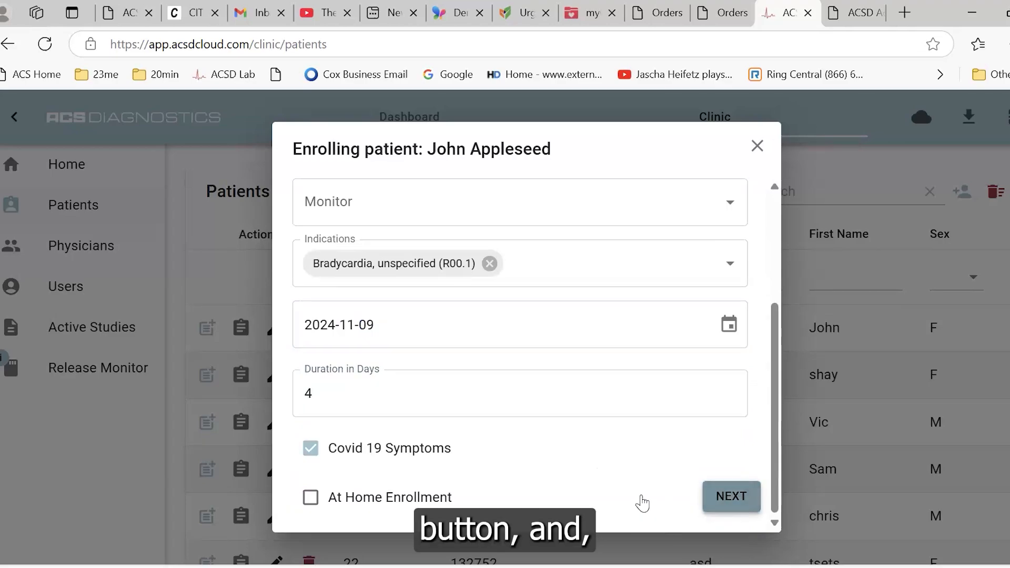
click(712, 501)
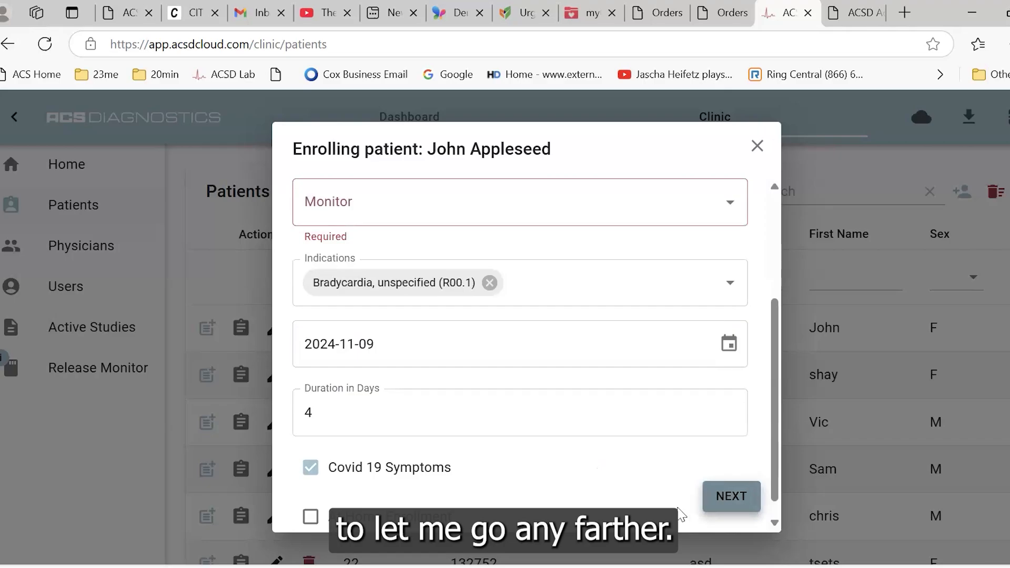
click(758, 148)
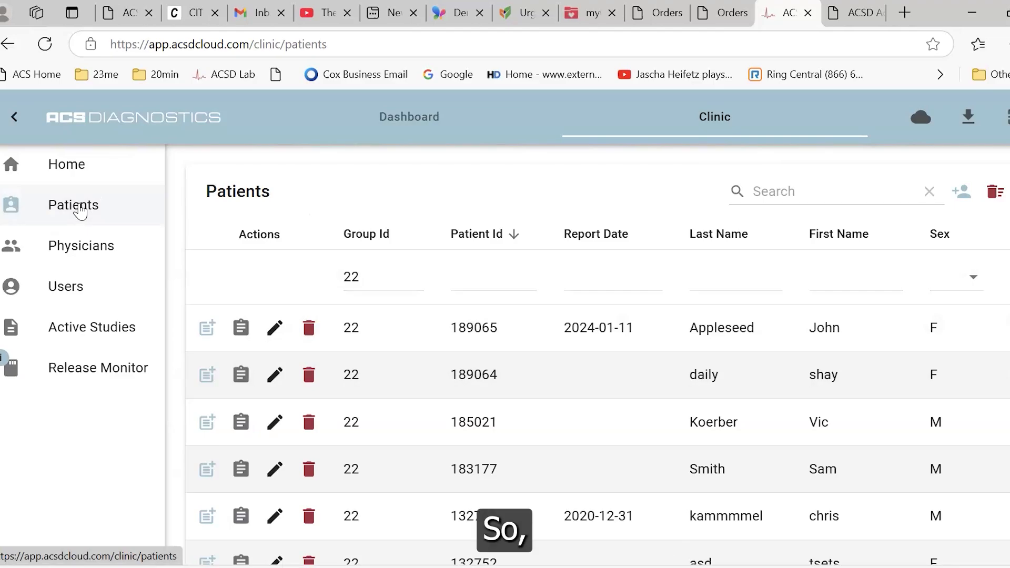
- Look over the Active Studies list, including its projected end time column
click(89, 331)
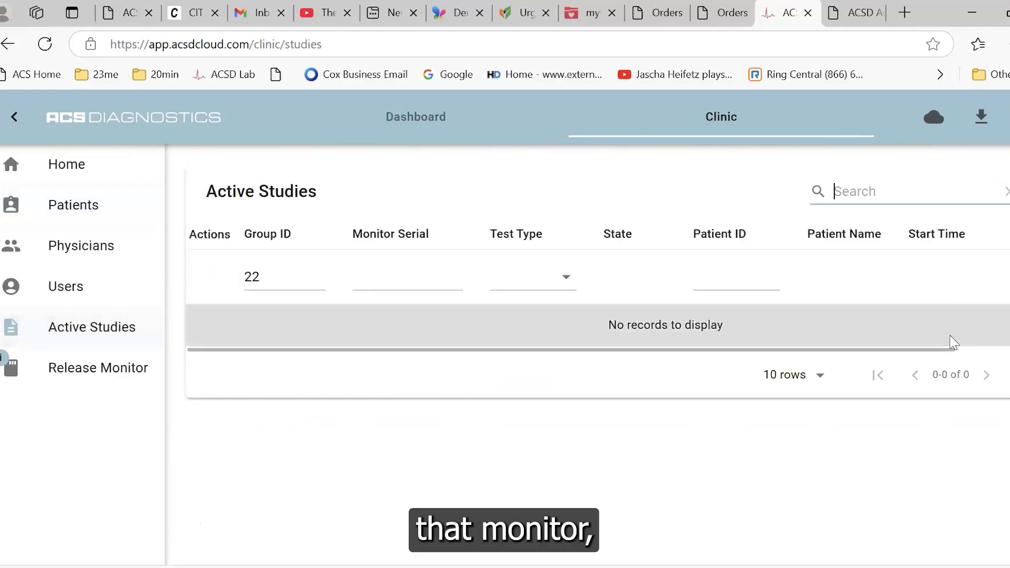
scroll(823, 356, right, 4)
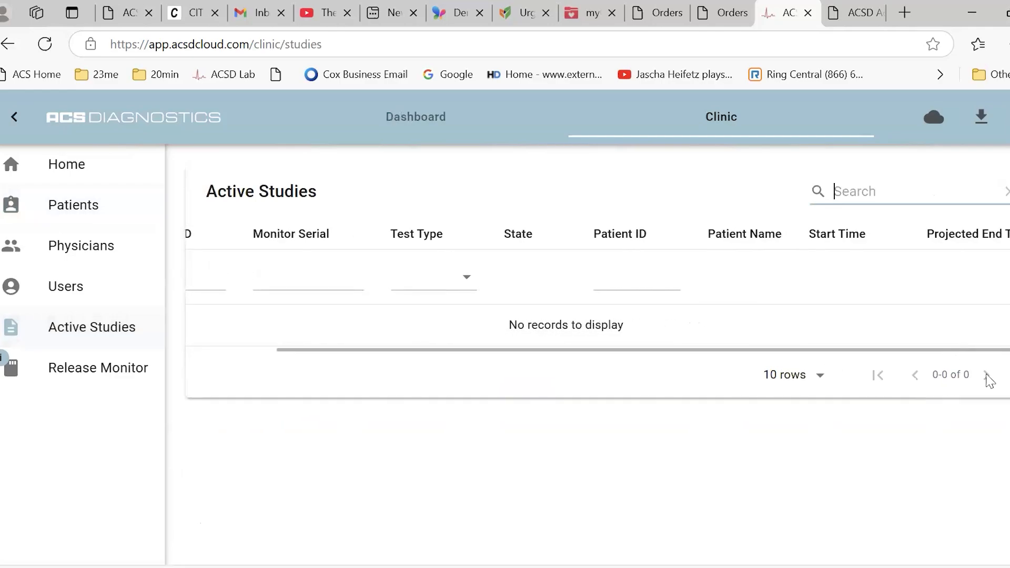
scroll(821, 386, left, 4)
- Read the Core 3 Monitor Release instructions for completing a study
click(97, 375)
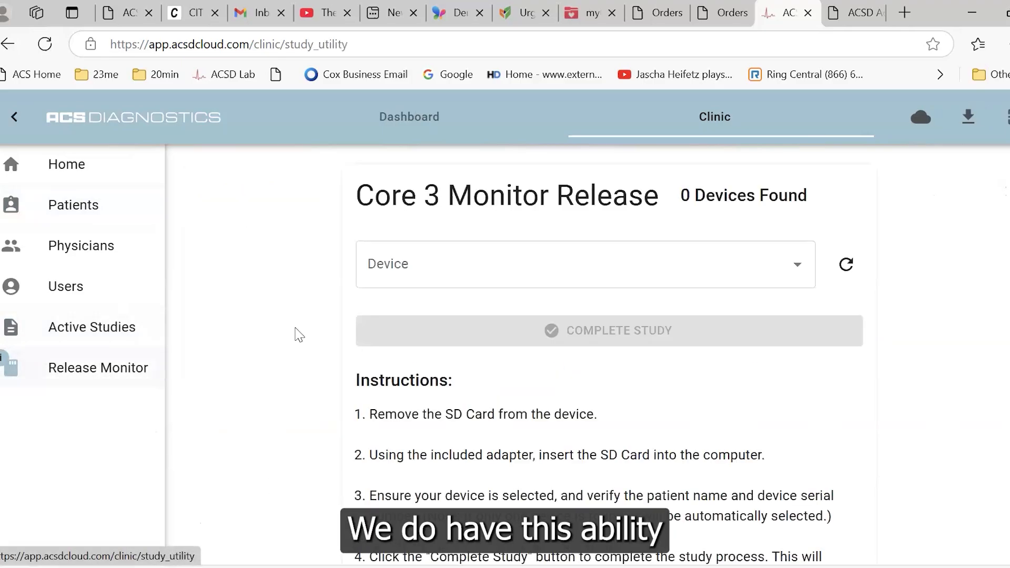
scroll(299, 335, down, 3)
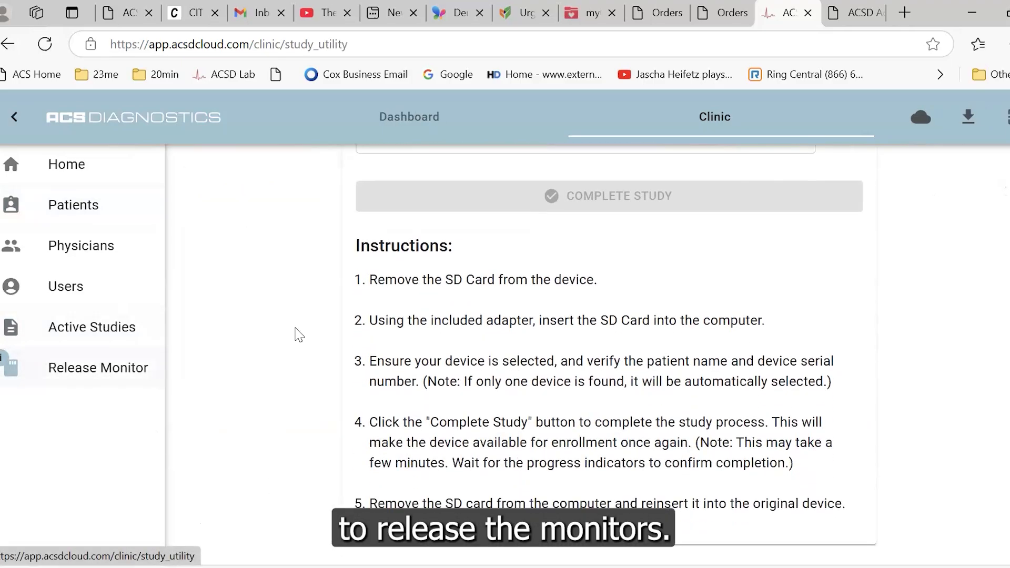
scroll(298, 335, up, 3)
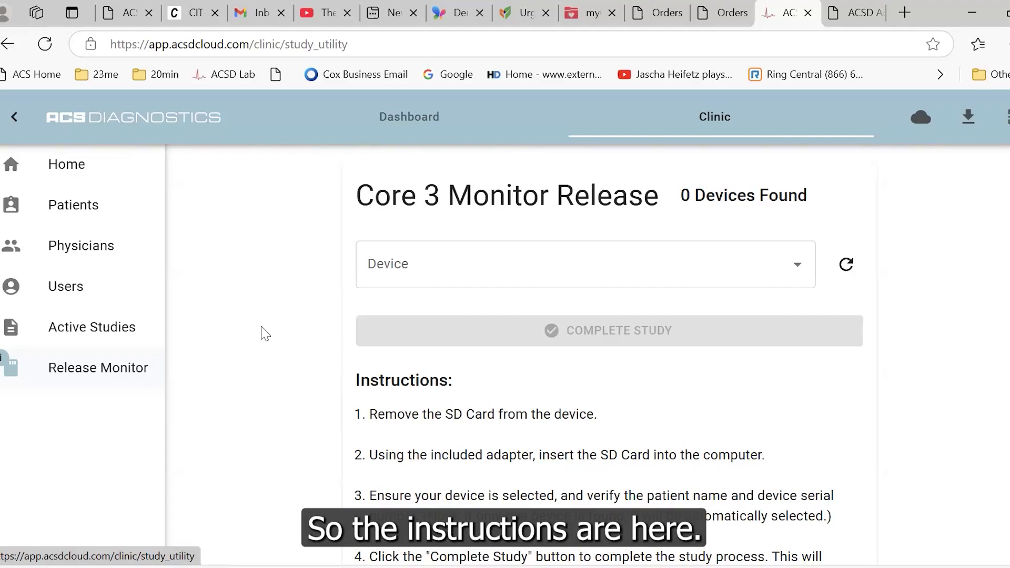
scroll(284, 350, down, 2)
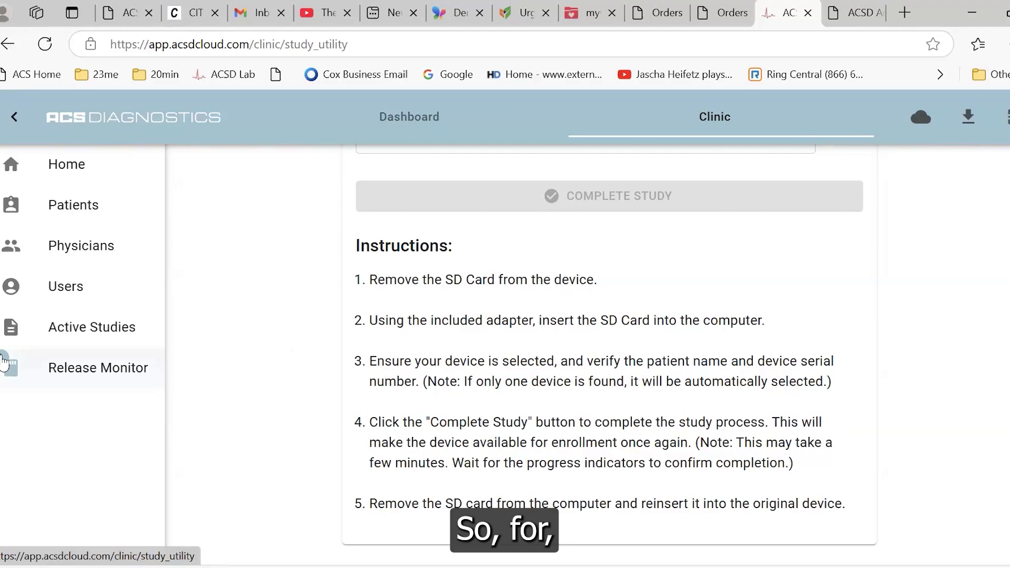
- Look through the full patient list and return to the portal's home page
click(80, 216)
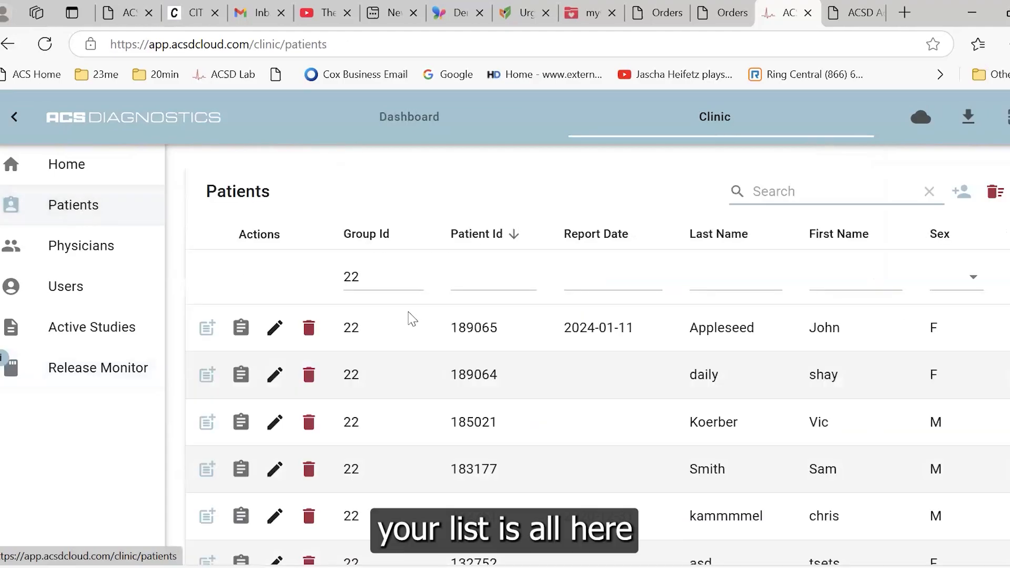
scroll(514, 397, down, 5)
scroll(515, 398, up, 5)
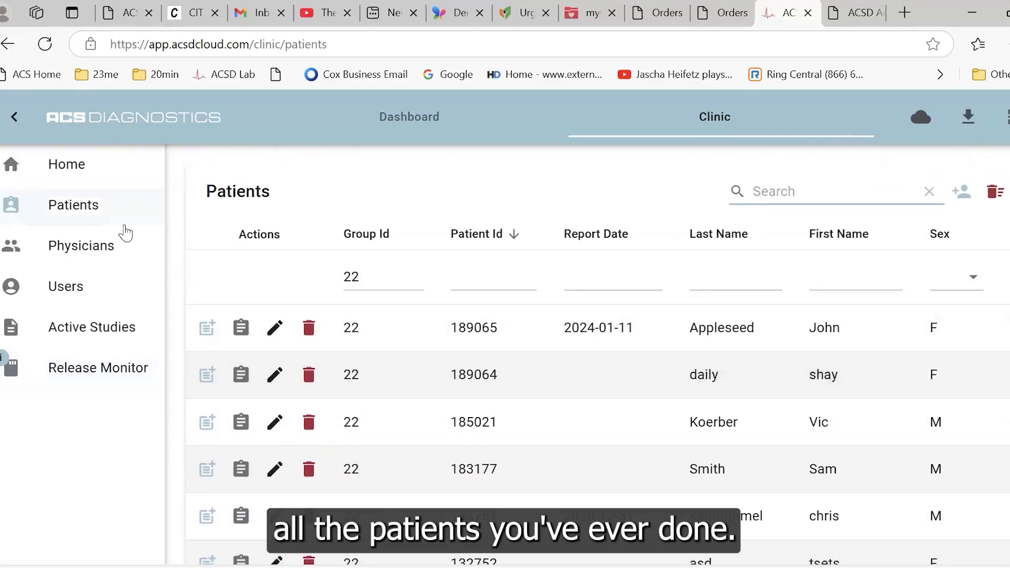
click(77, 167)
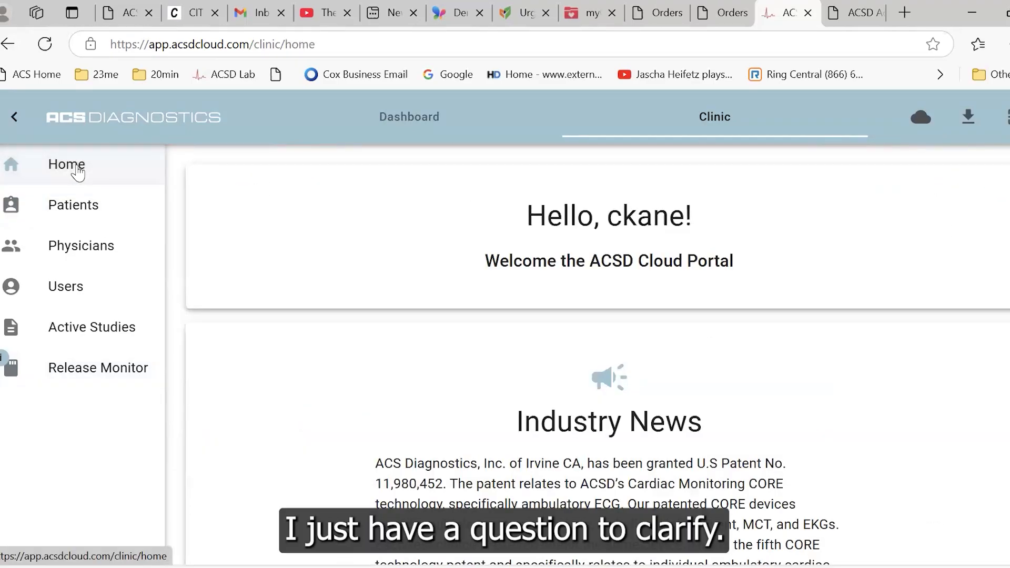
- Look over the blank study enrollment form for the first patient in the list and close it
click(70, 210)
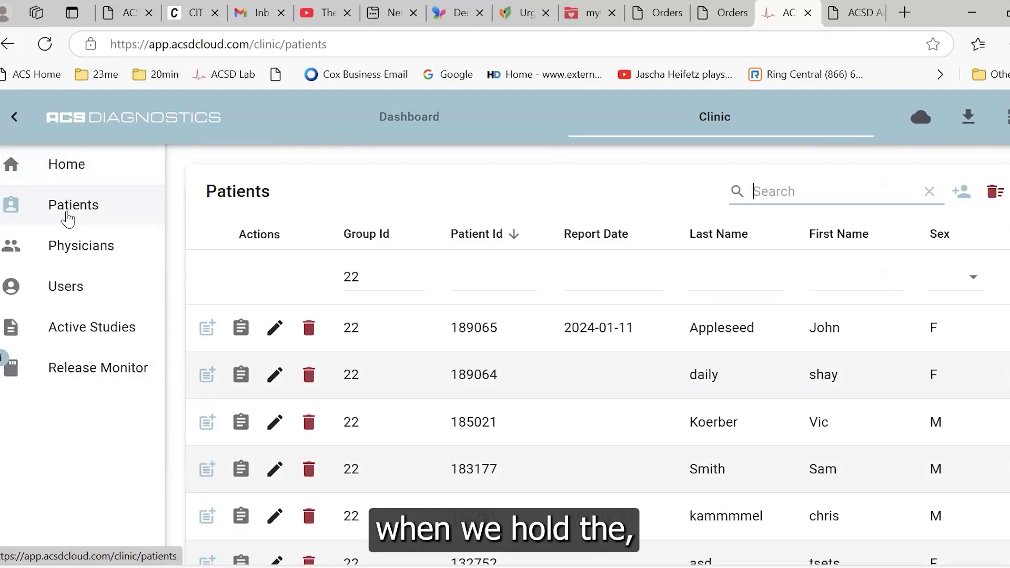
click(203, 335)
scroll(435, 356, down, 2)
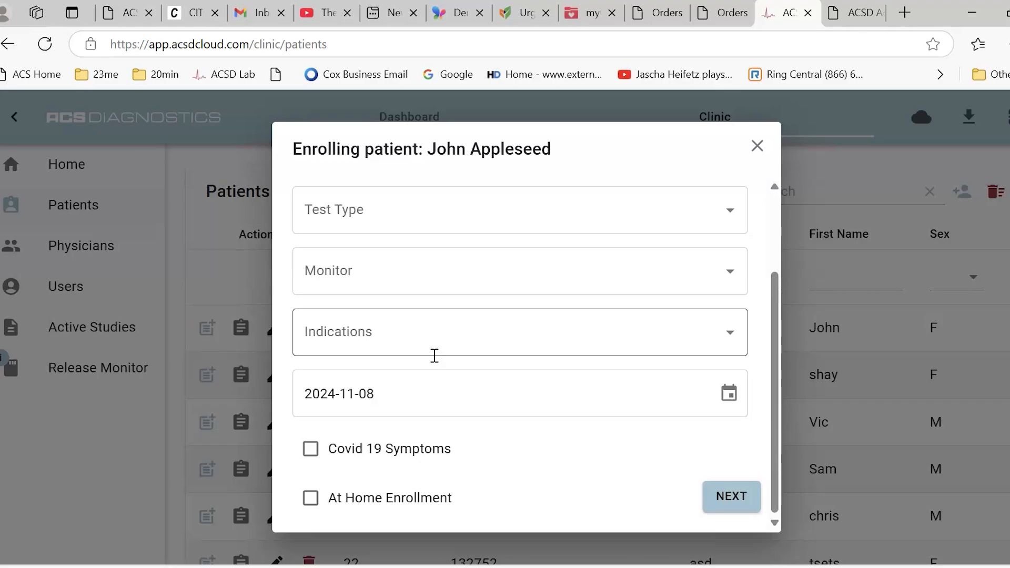
click(757, 145)
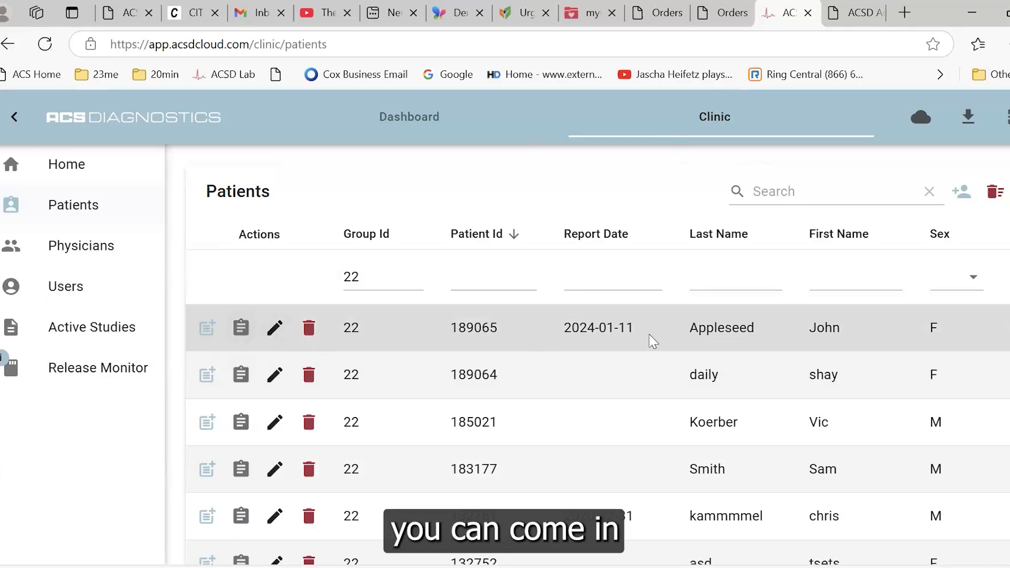
- Check the reports of the first and fifth patients in the list, including the fifth patient's CORE MCT Enrollment report
click(243, 333)
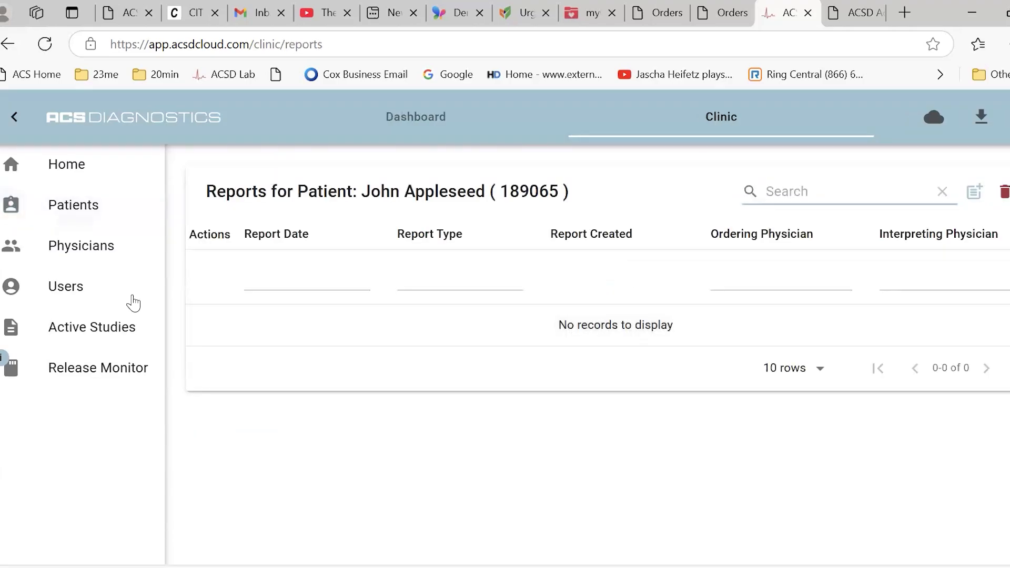
click(74, 205)
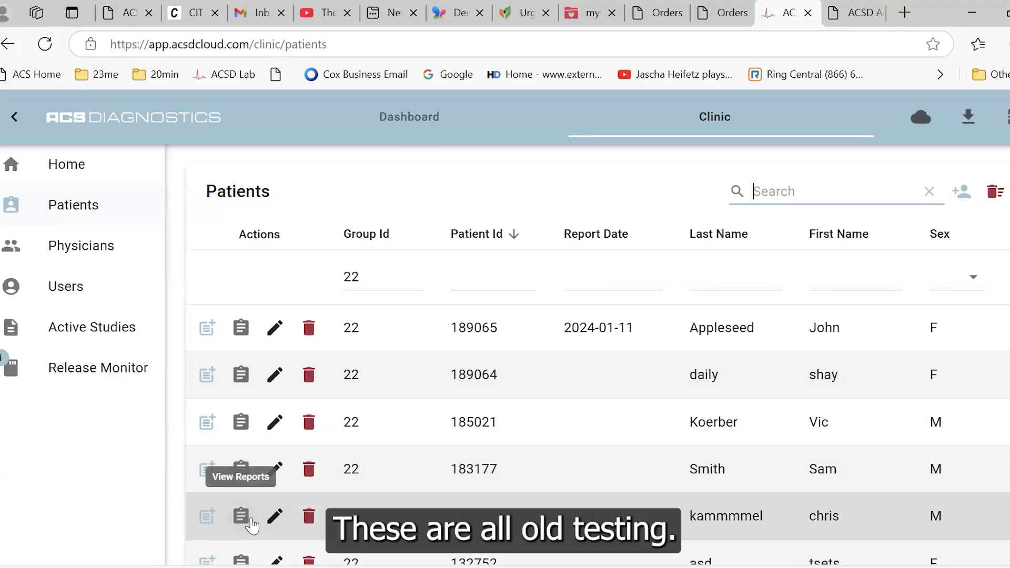
click(251, 523)
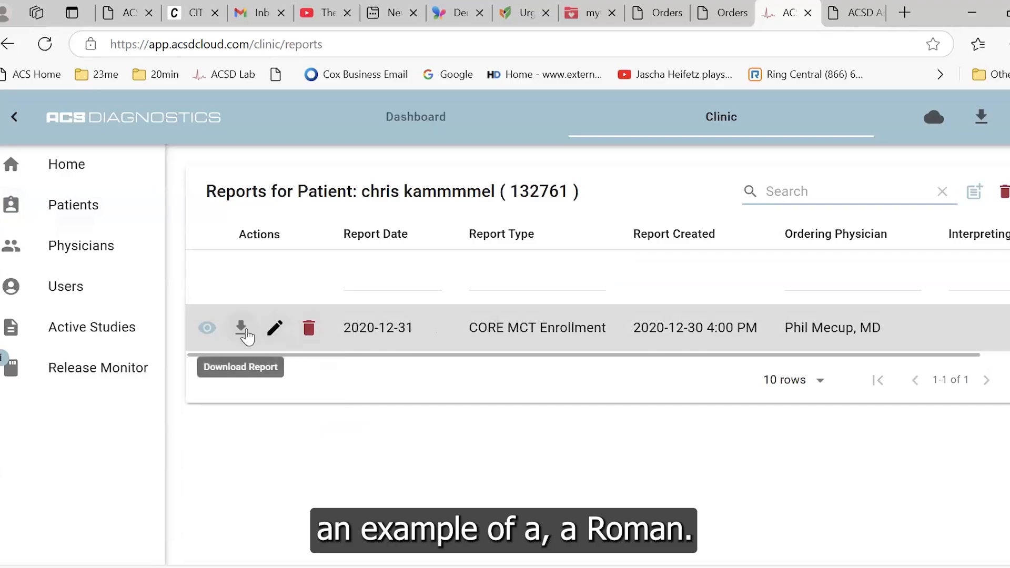
click(208, 329)
click(526, 454)
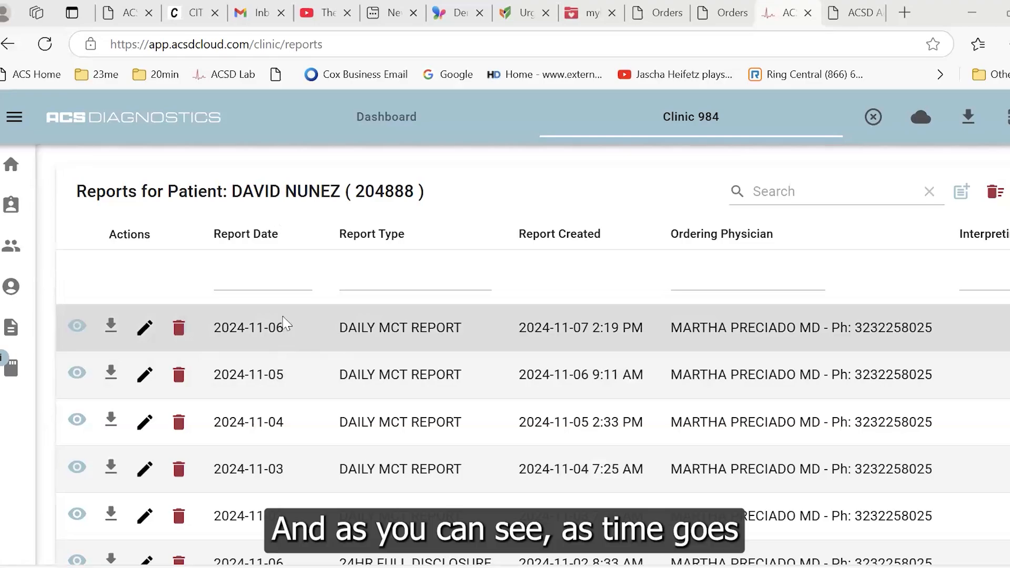
- Read both pages of the Clip MCT Enrollment form dated 2024-11-01 in the patient's reports and close it
scroll(323, 365, down, 3)
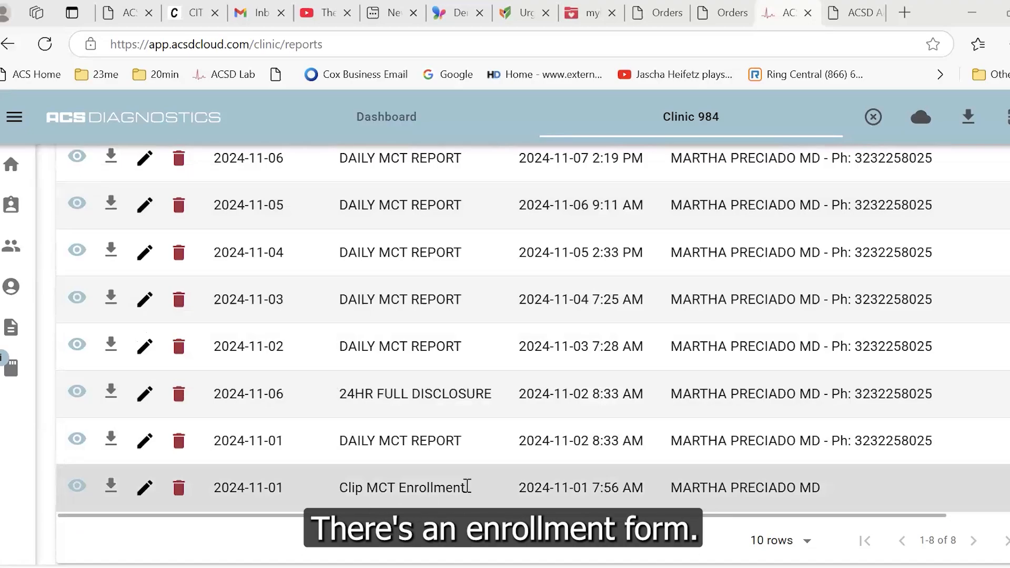
click(98, 508)
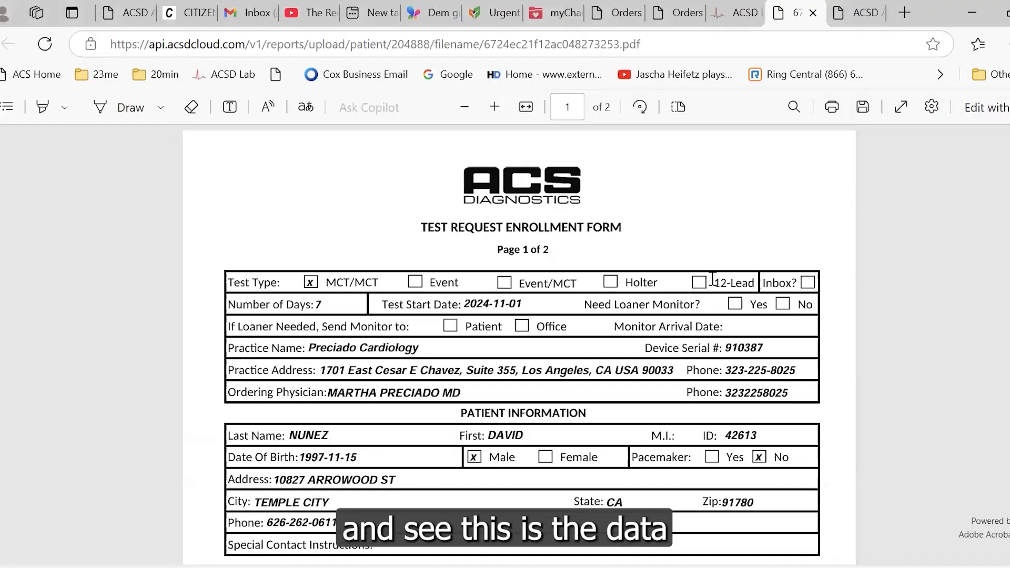
scroll(712, 279, down, 2)
scroll(712, 279, down, 8)
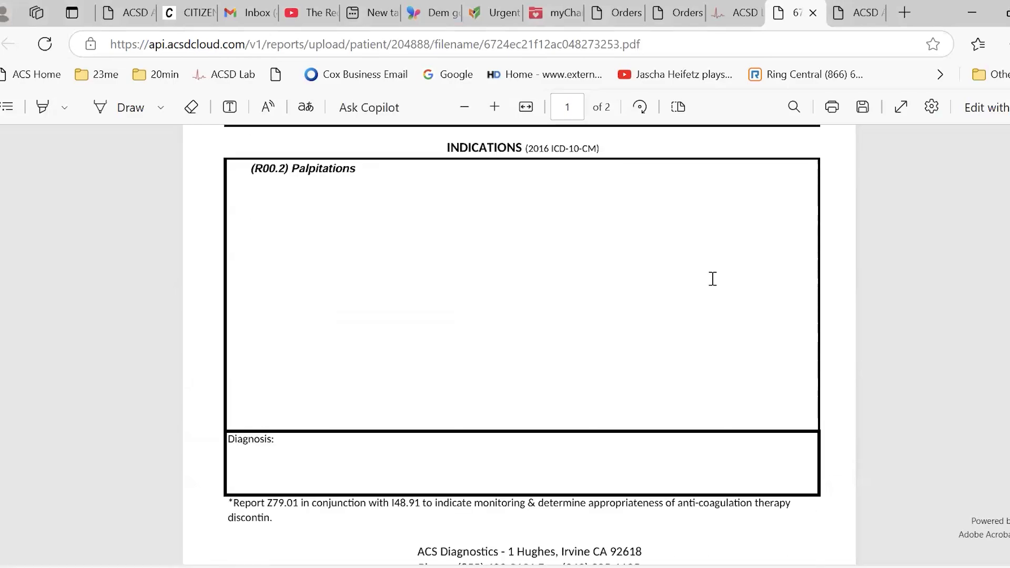
scroll(496, 349, up, 3)
scroll(387, 325, down, 9)
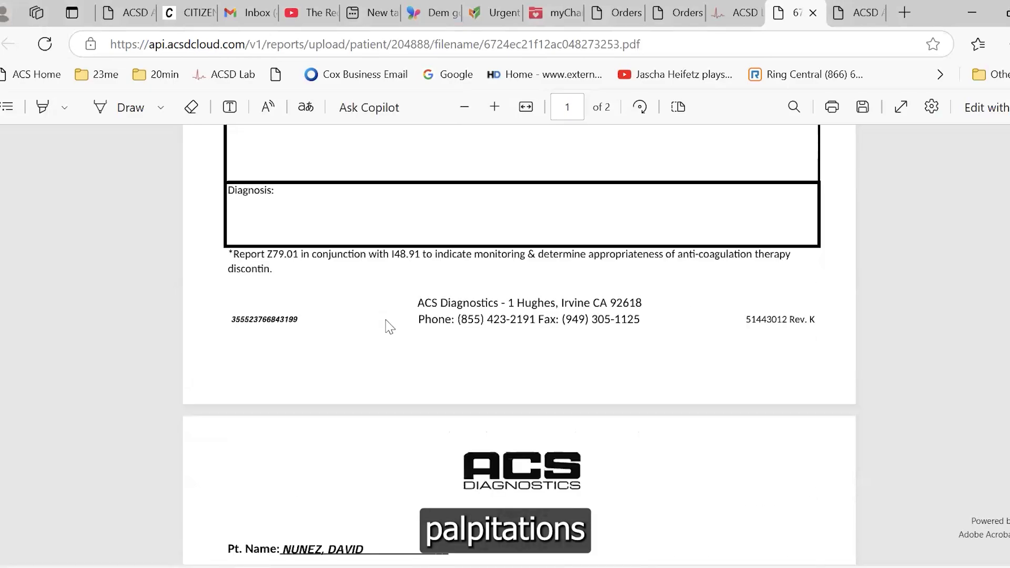
scroll(388, 326, down, 4)
scroll(361, 310, down, 4)
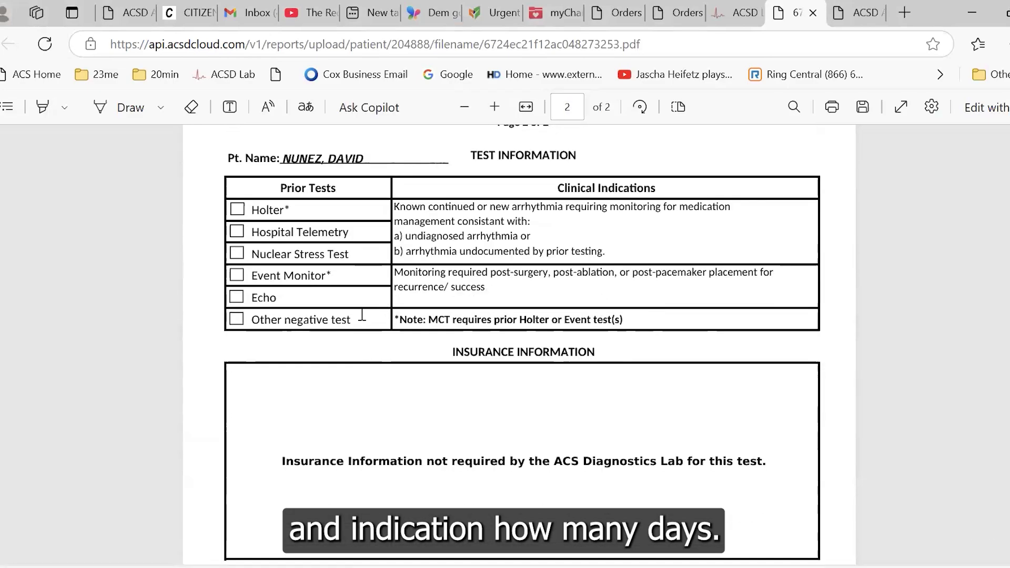
scroll(362, 314, down, 5)
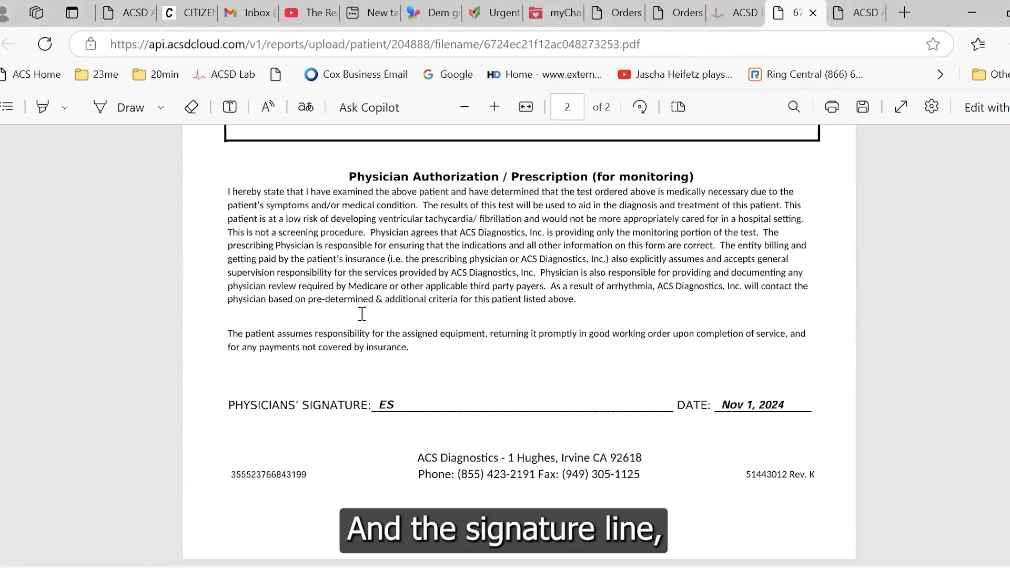
scroll(362, 314, up, 5)
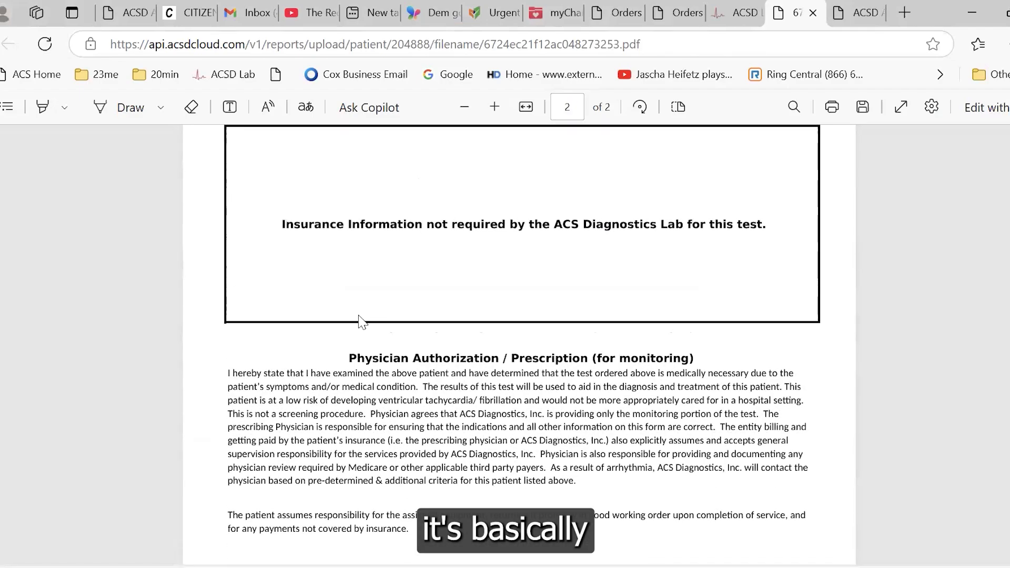
scroll(326, 332, up, 6)
key(ctrl+w)
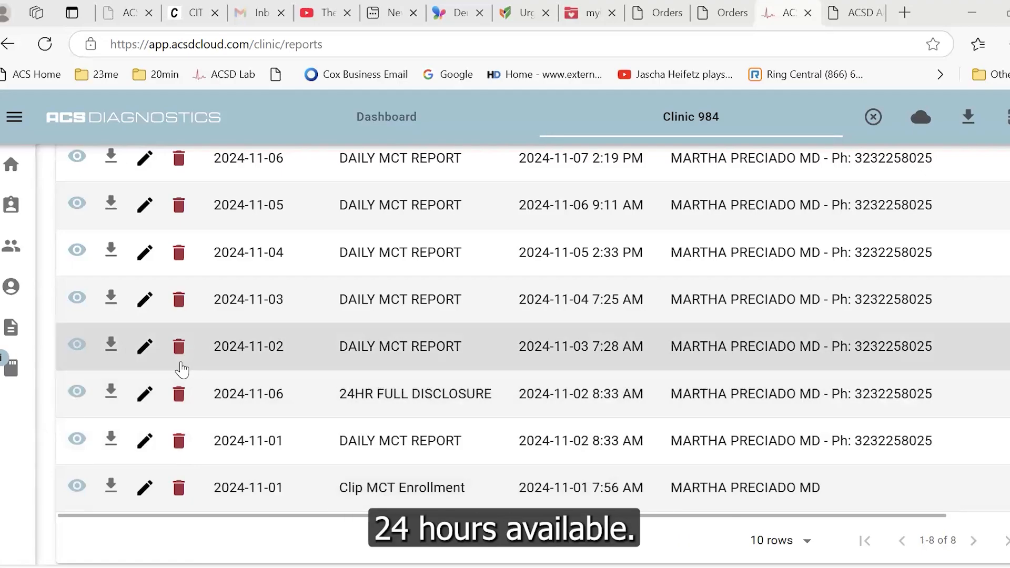
- Examine the significant events, 24-hour trend and ECG strips in the Daily MCT Report dated 2024-11-02
click(78, 347)
scroll(273, 397, down, 6)
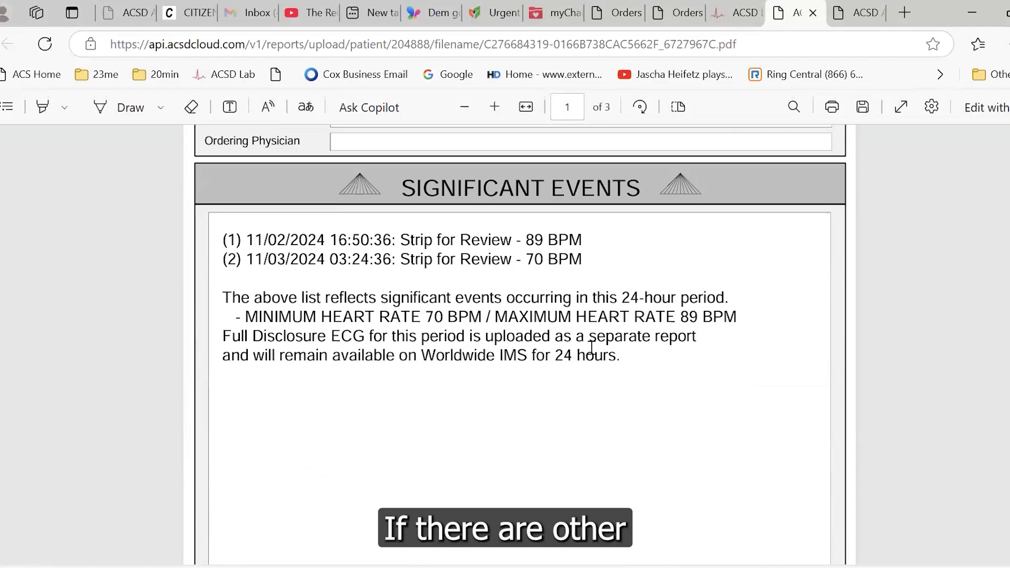
scroll(587, 351, down, 10)
scroll(590, 349, down, 11)
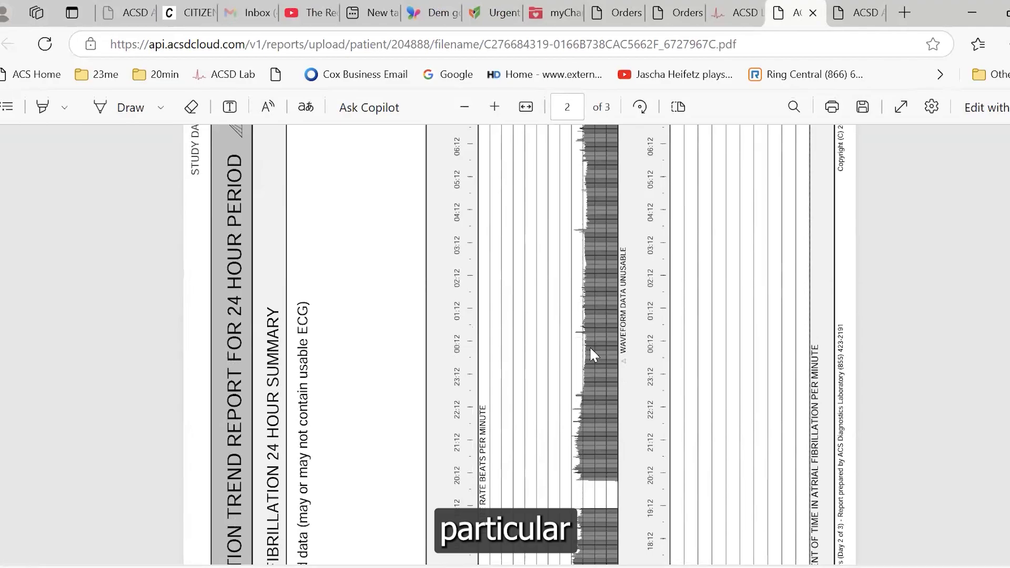
scroll(591, 349, down, 10)
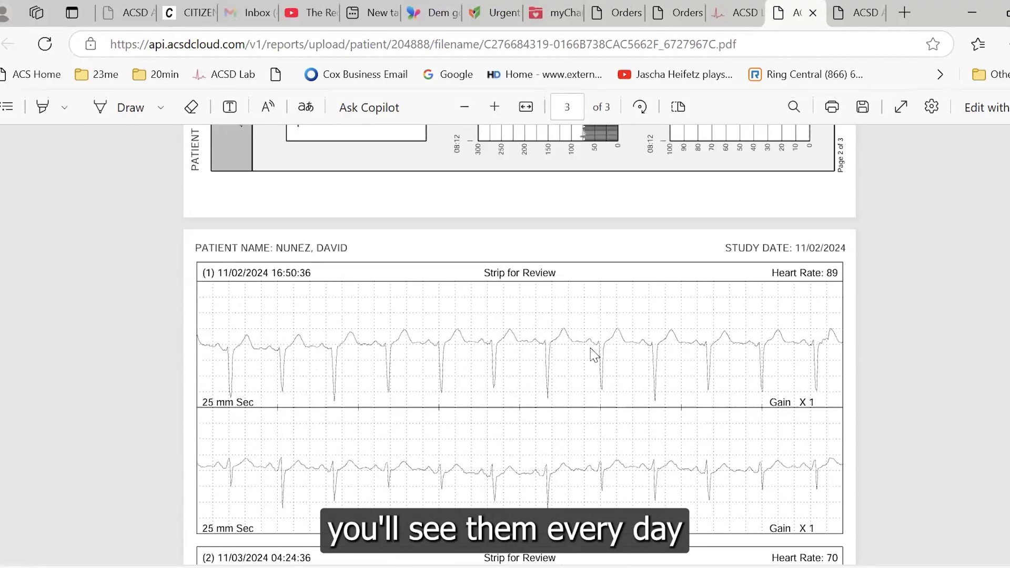
- Go back over the Daily MCT Report dated 2024-11-02 from the last ECG strip to the patient details and return to the report list
scroll(593, 354, down, 3)
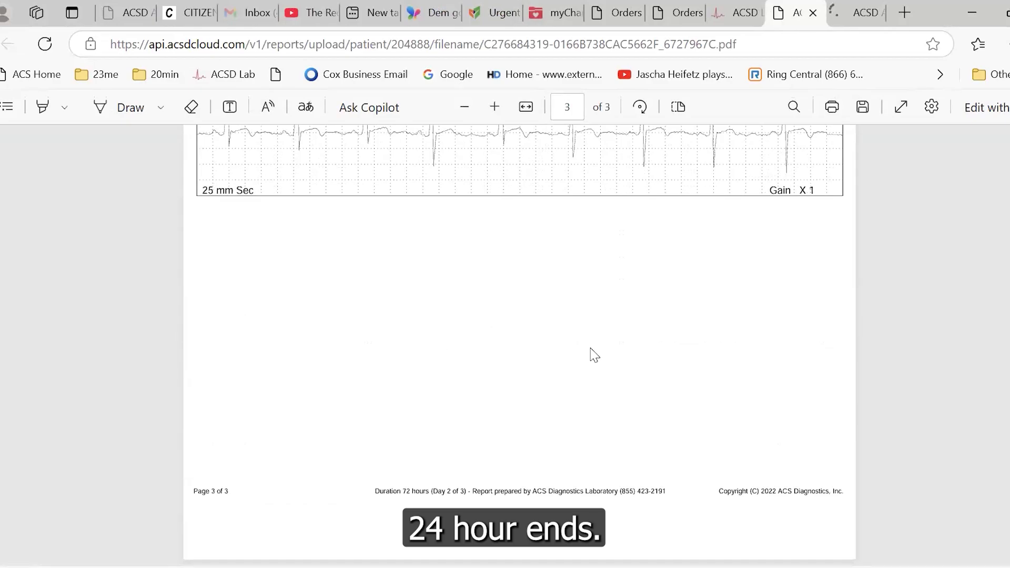
scroll(594, 355, up, 12)
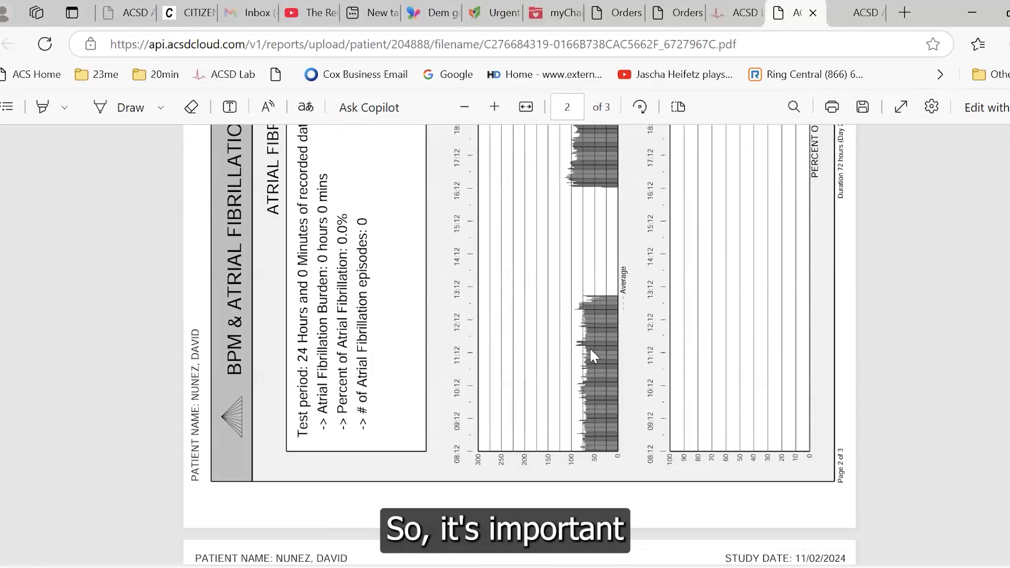
scroll(594, 356, up, 10)
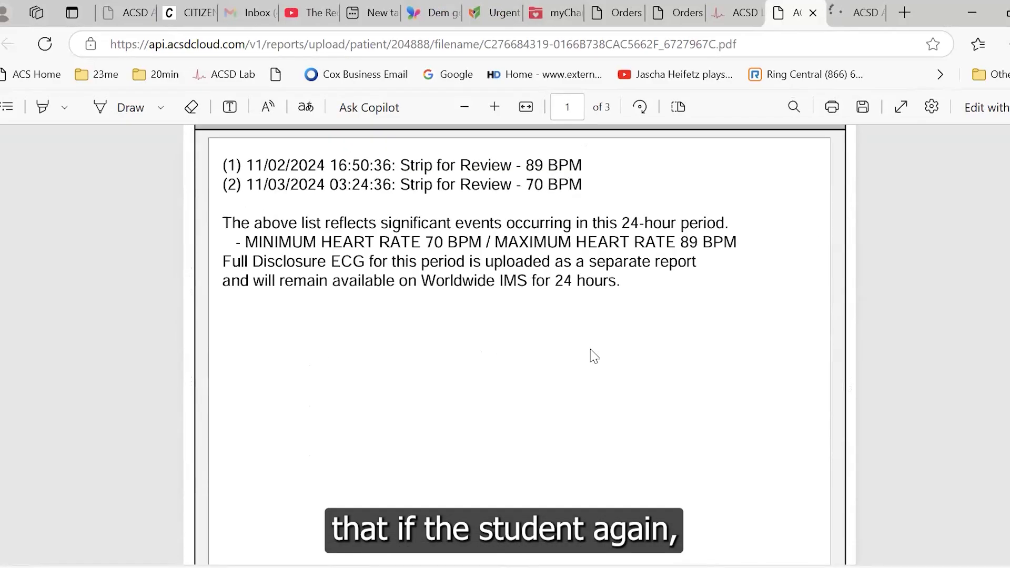
scroll(593, 356, up, 3)
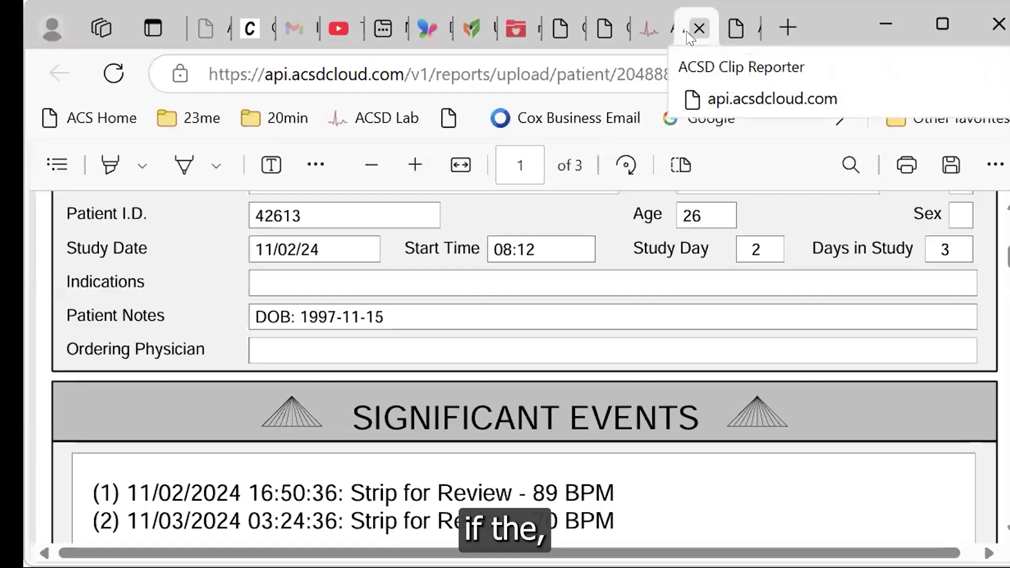
click(735, 12)
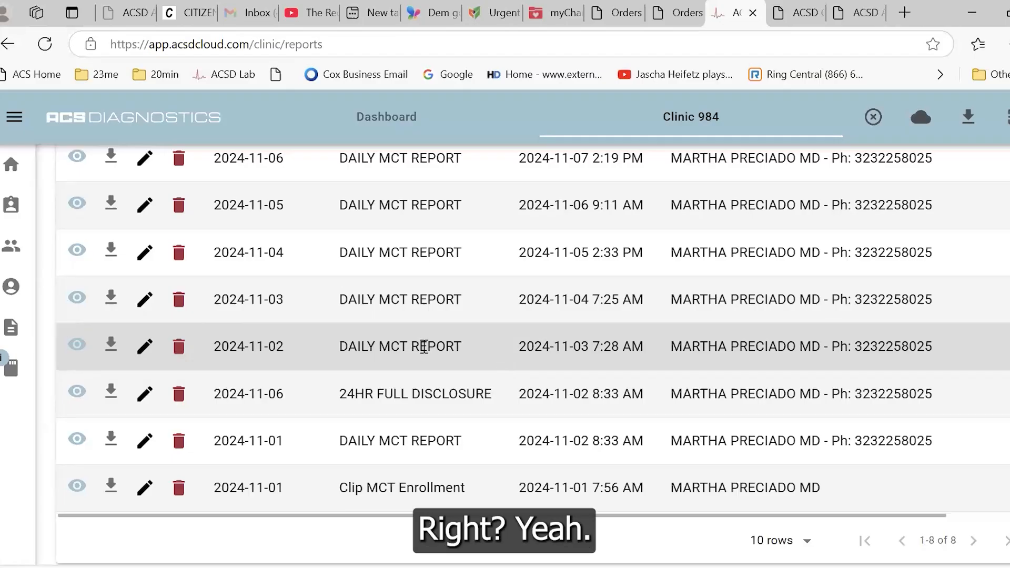
- Look through the patient's daily reports, download the Daily MCT Report dated 2024-11-01 and dismiss the downloads list
scroll(423, 347, up, 3)
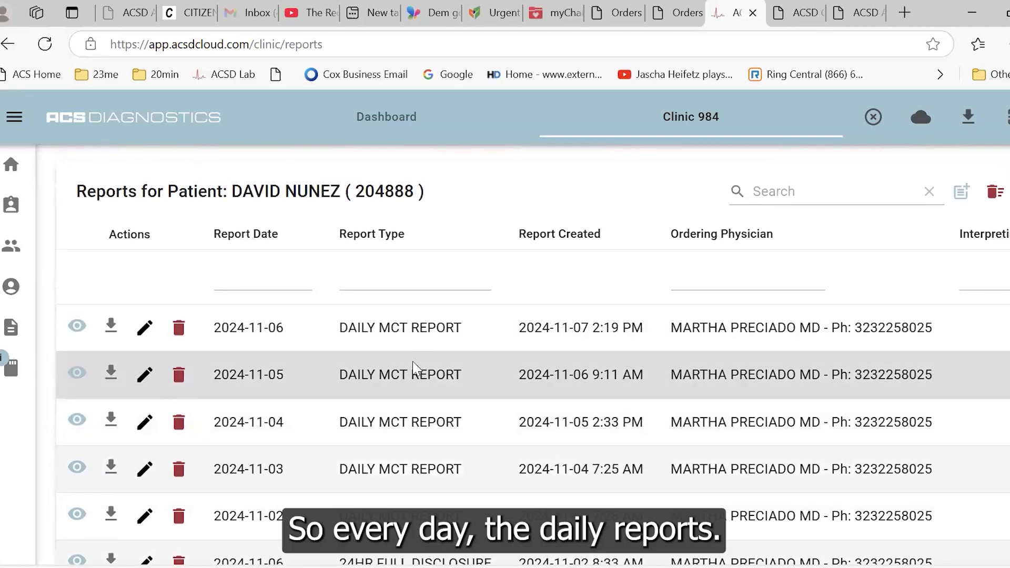
scroll(582, 372, down, 2)
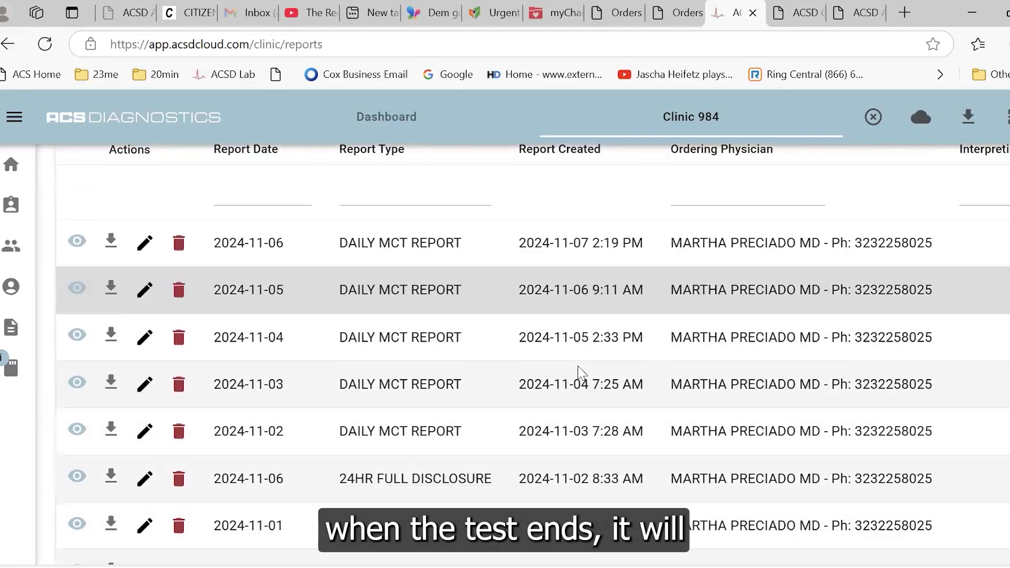
scroll(583, 366, down, 2)
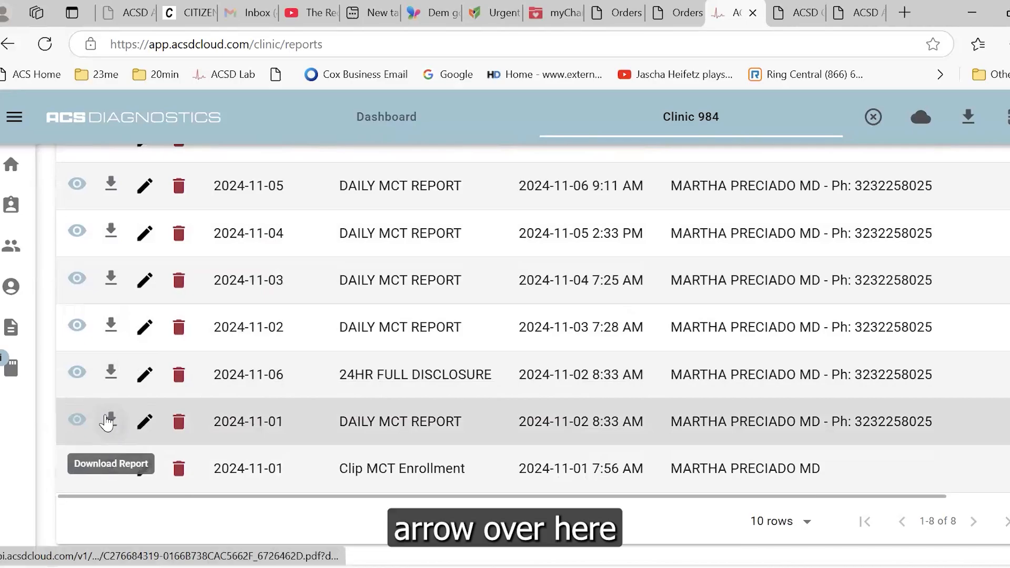
click(118, 429)
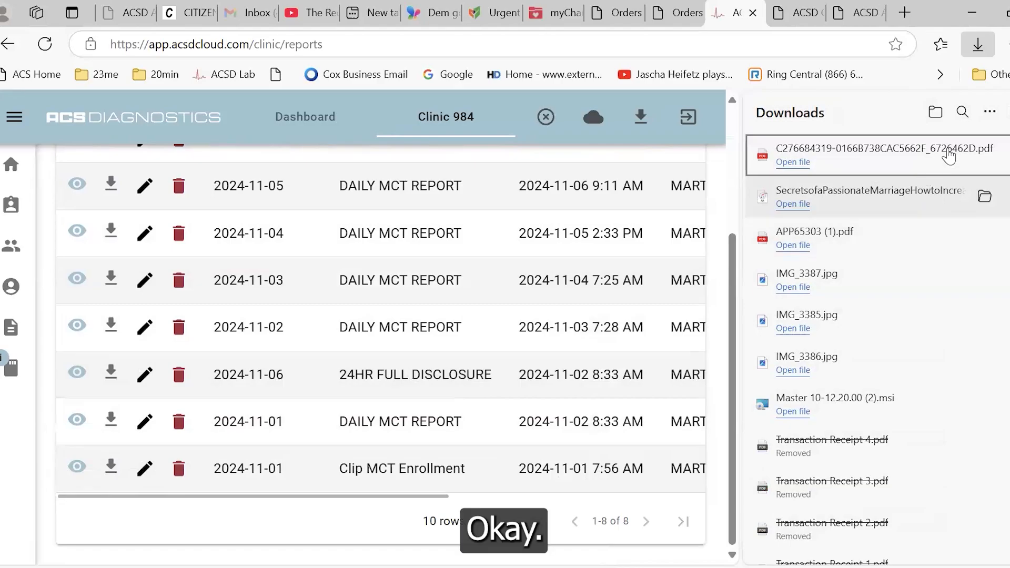
click(1009, 112)
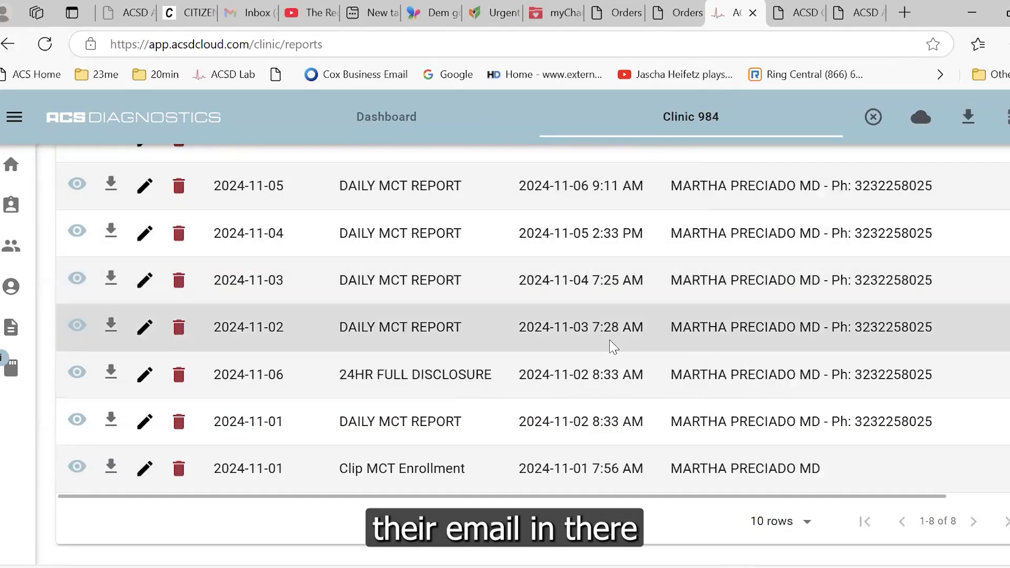
- Leave the Clinic 984 section and switch to the Dashboard section
scroll(621, 321, up, 4)
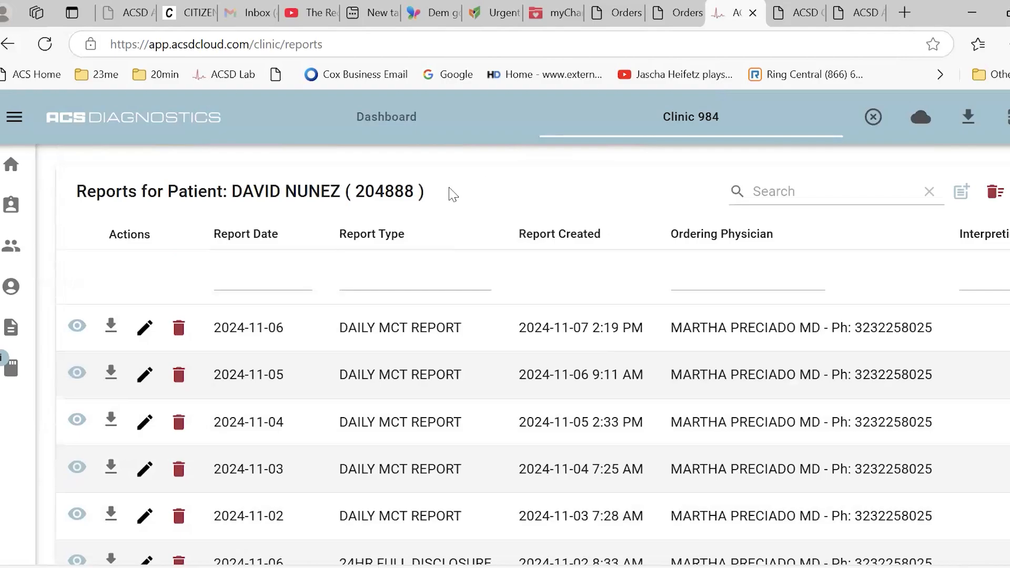
click(410, 115)
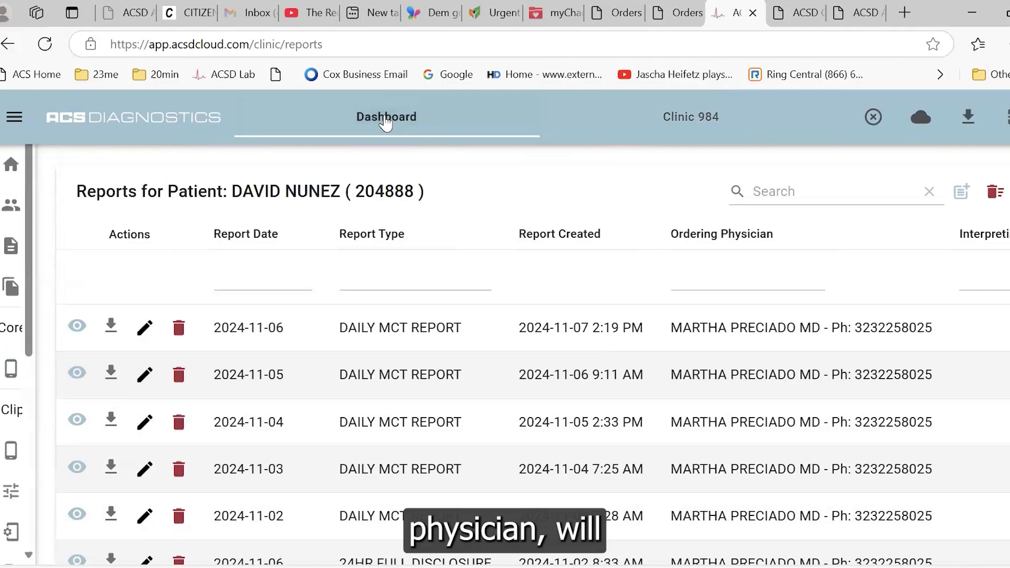